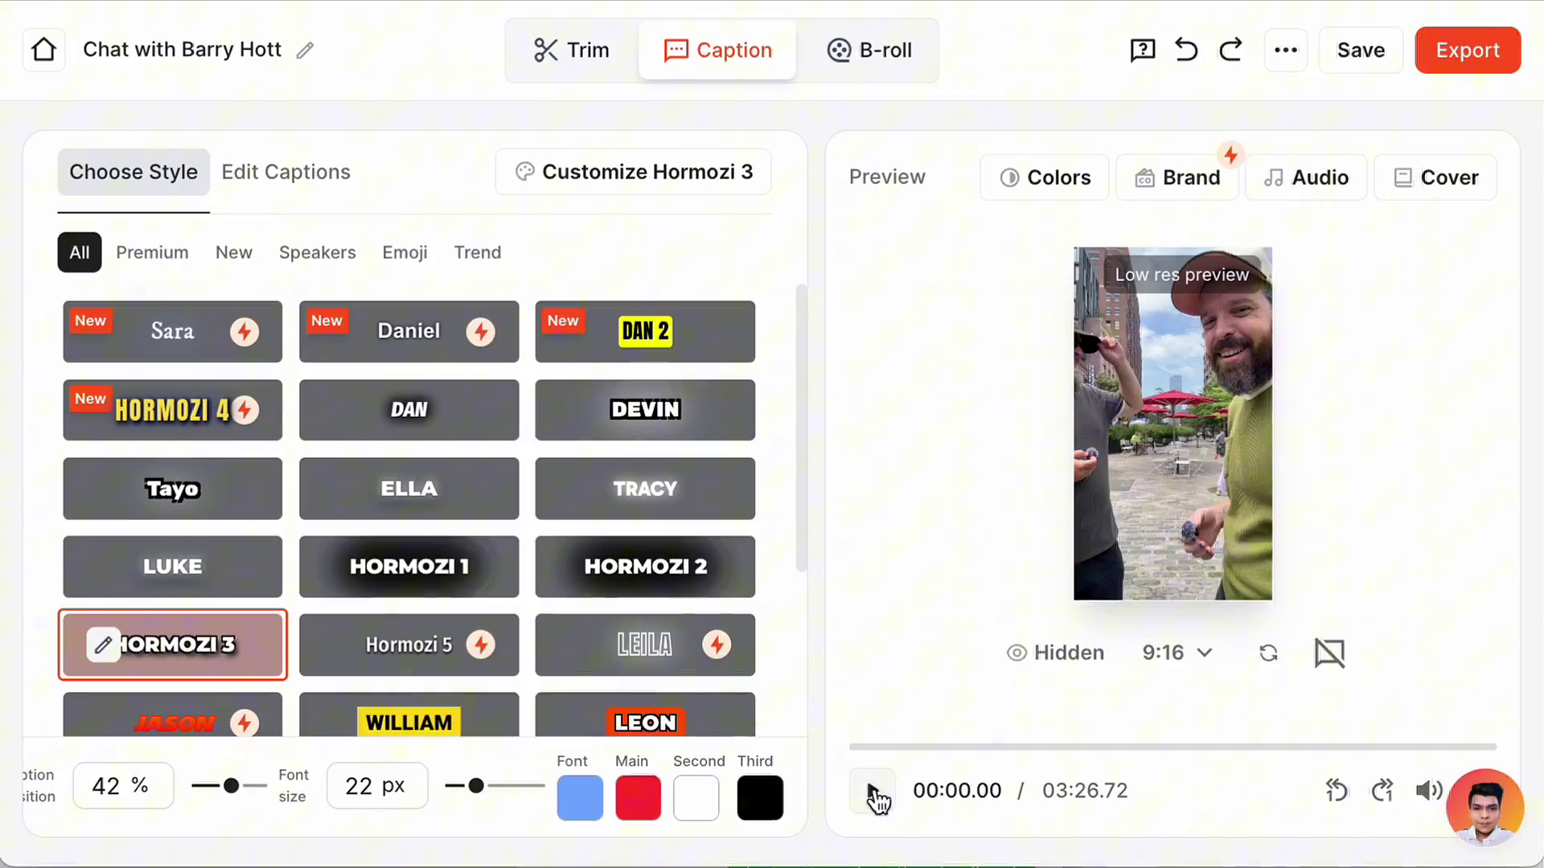
# Strike out unwanted lines in the Trim tab's transcript to shorten the 3:26 clip
pyautogui.click(594, 57)
pyautogui.click(768, 374)
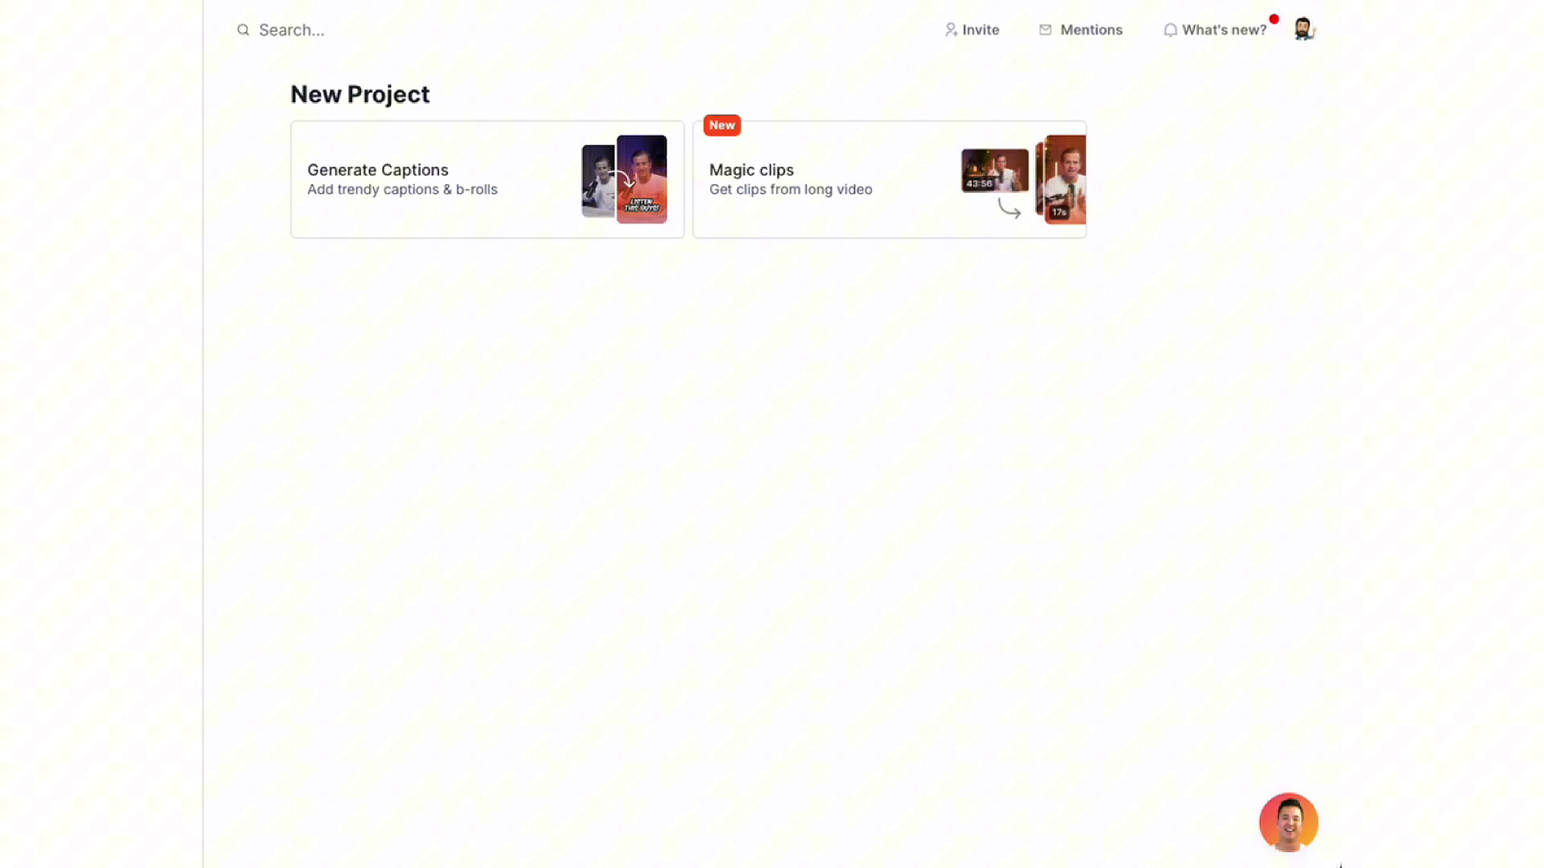
# Dismiss the Magic clips dialog and start a Generate Captions project for the Barry Hott video
pyautogui.click(1044, 175)
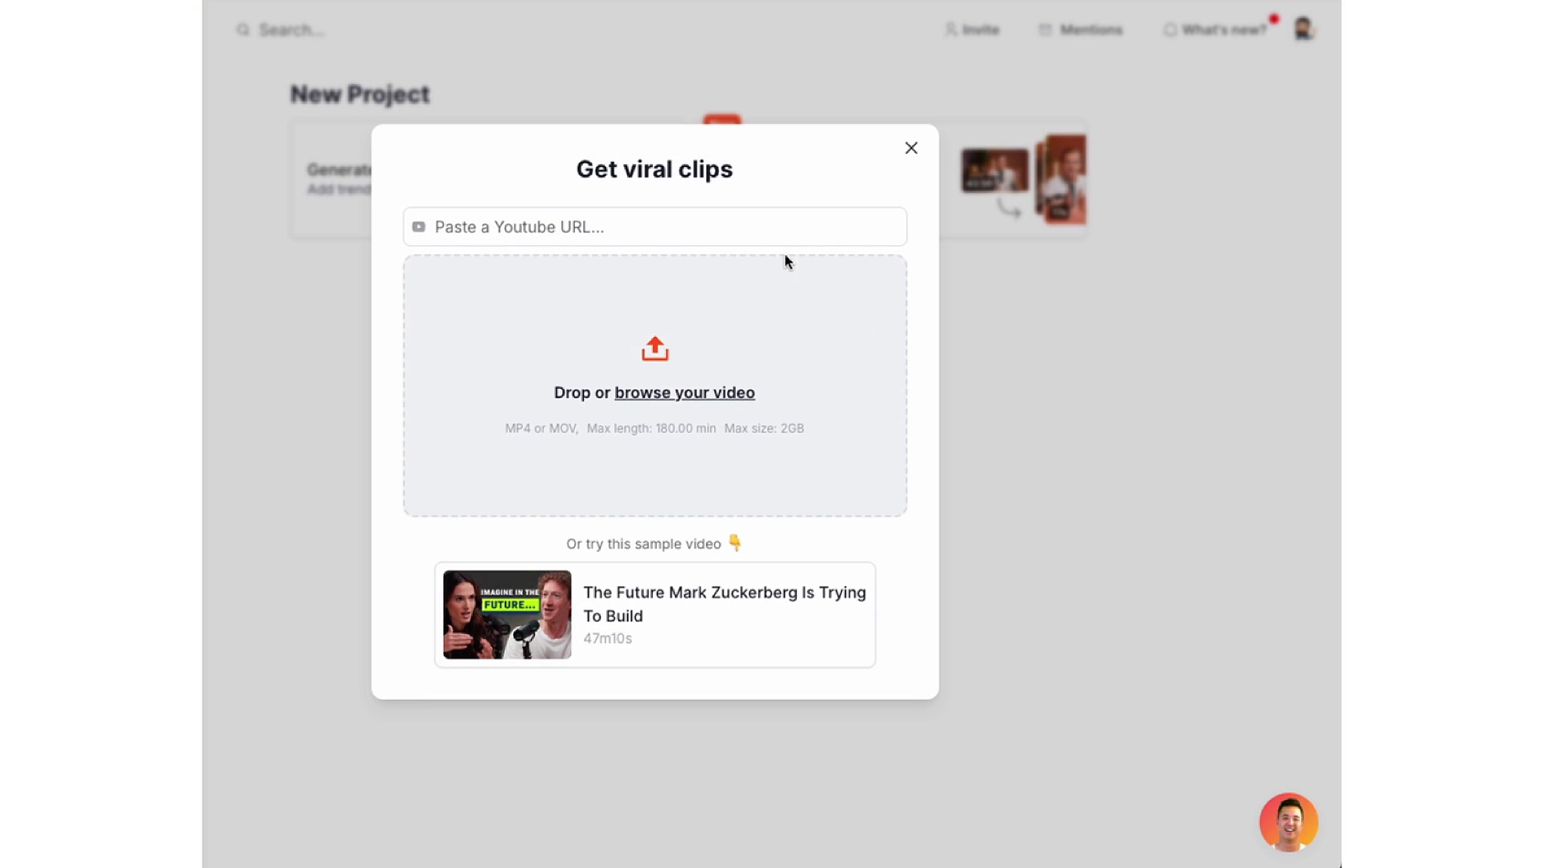
pyautogui.click(1018, 340)
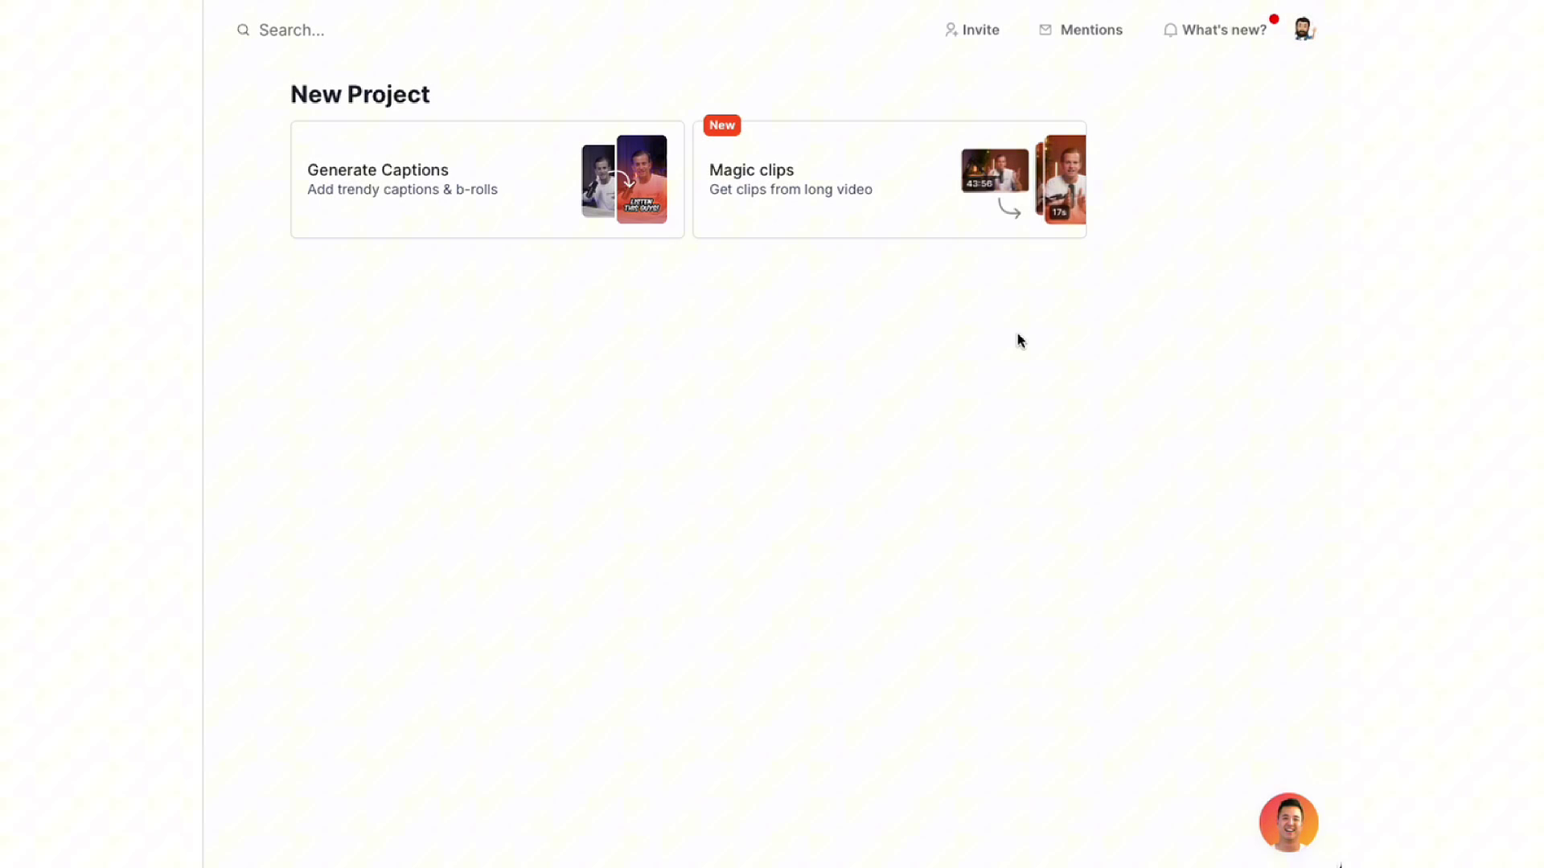
pyautogui.click(643, 186)
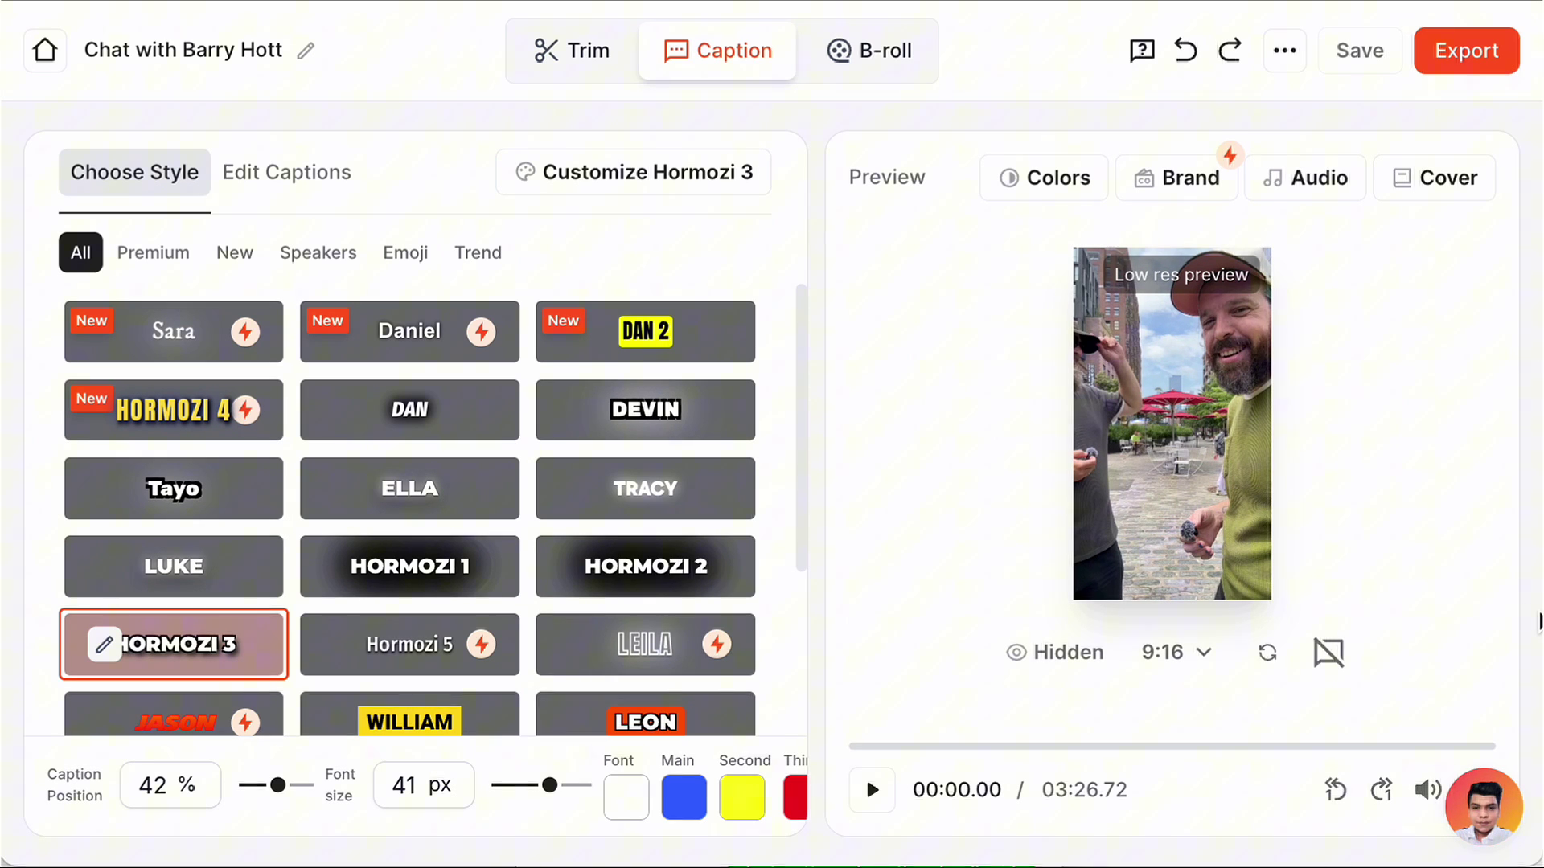
pyautogui.scroll(-1, 674, 518)
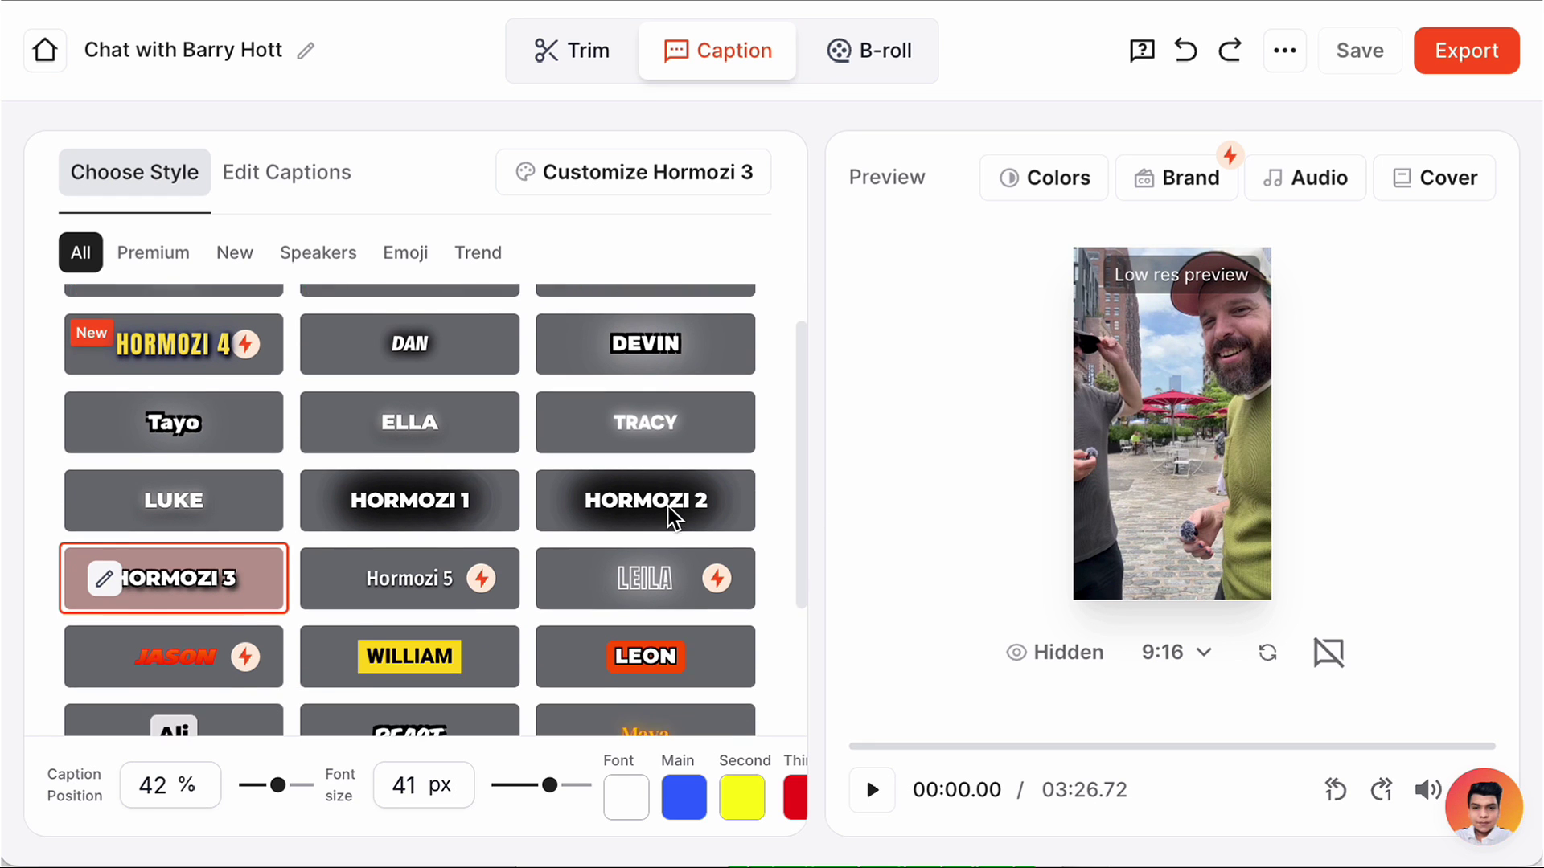
pyautogui.scroll(-3, 674, 519)
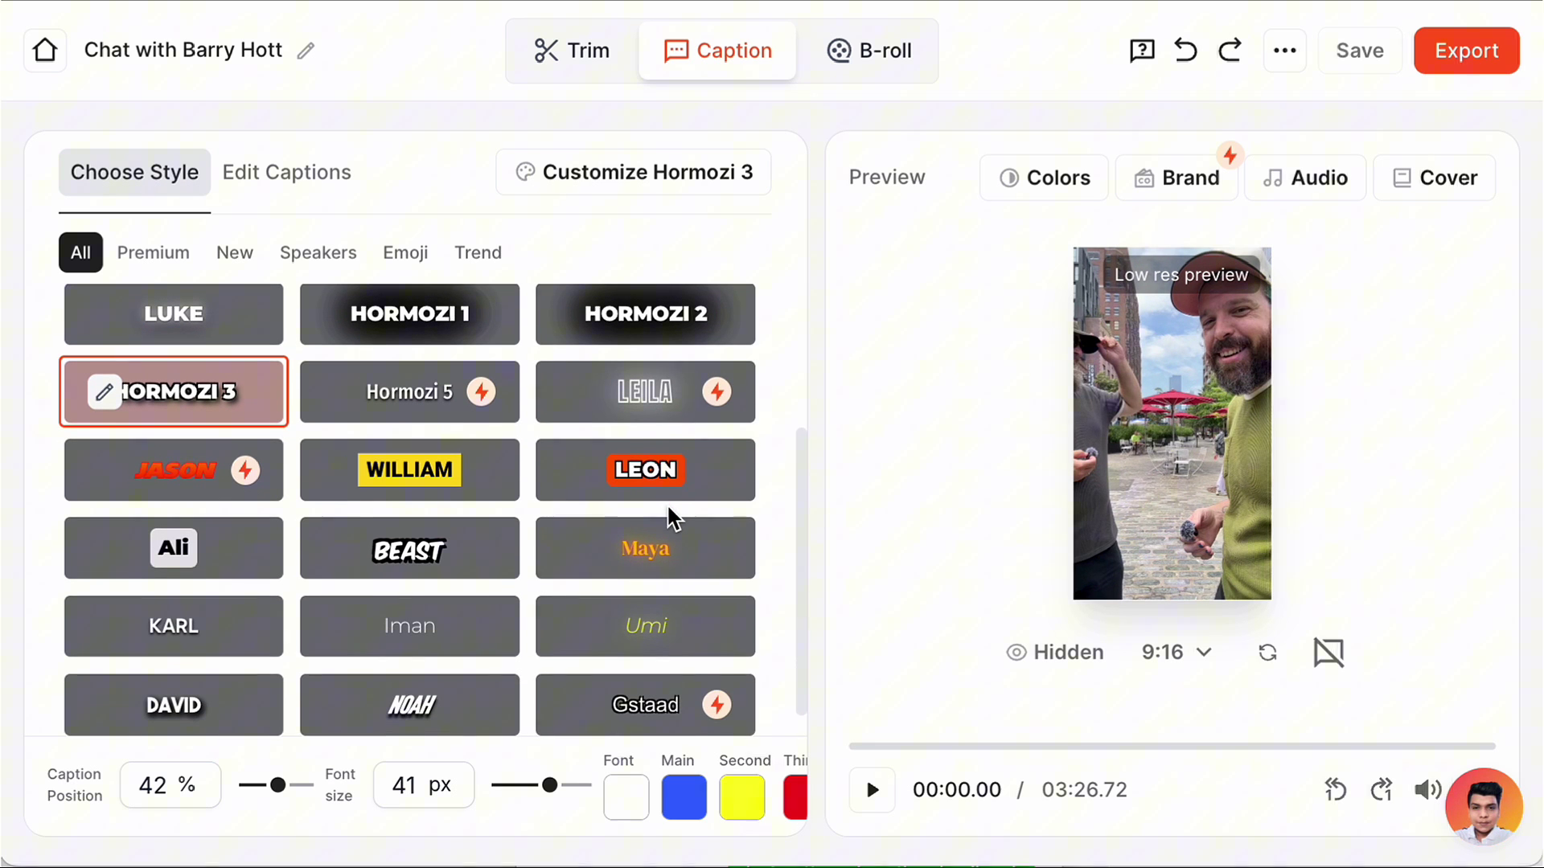
pyautogui.scroll(-2, 674, 518)
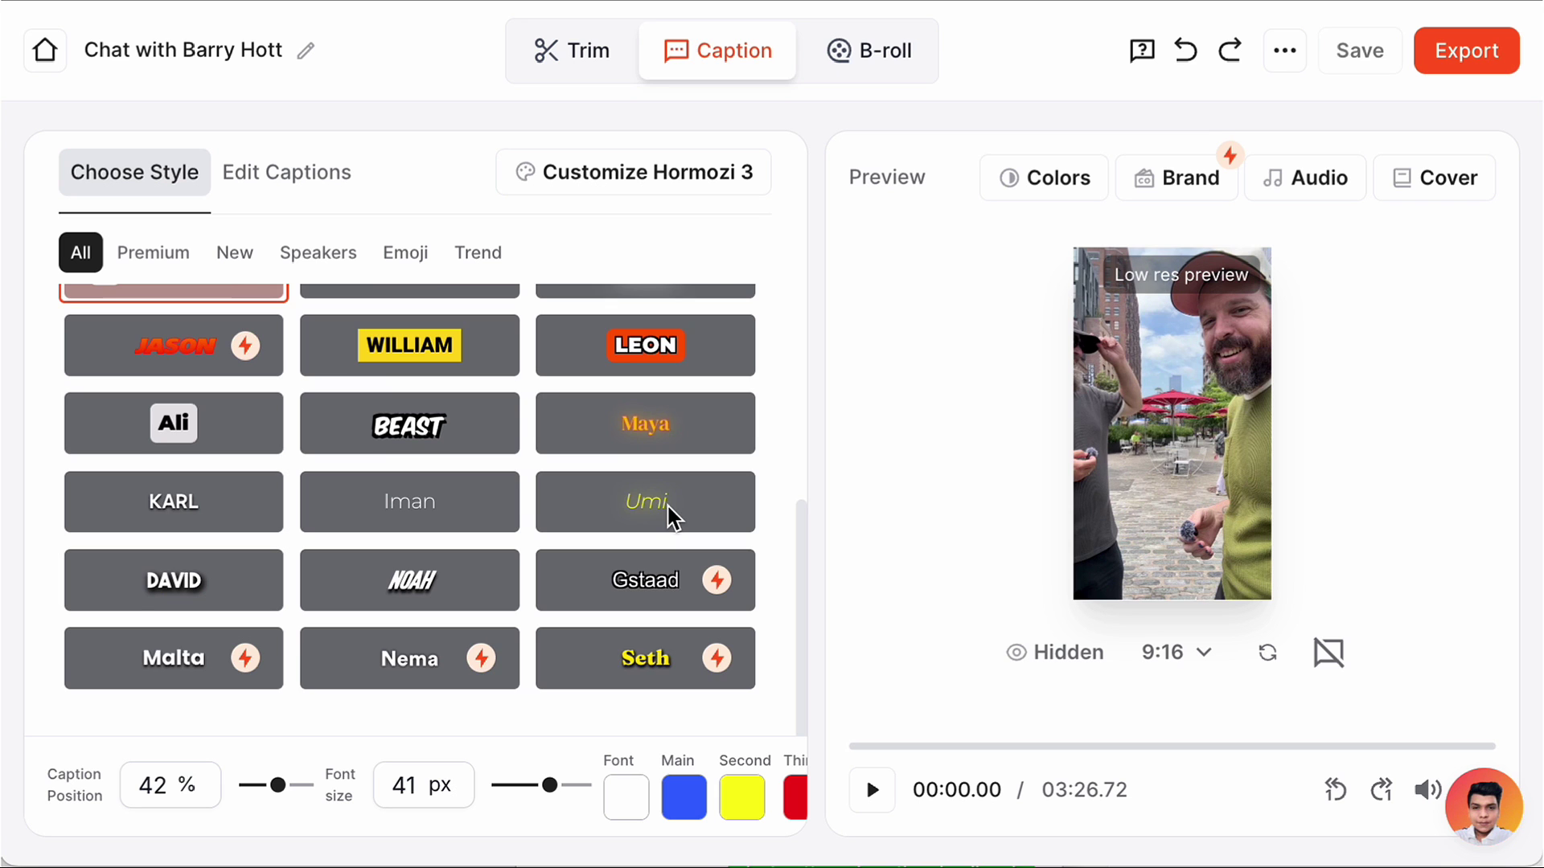
pyautogui.scroll(3, 674, 518)
pyautogui.scroll(3, 674, 519)
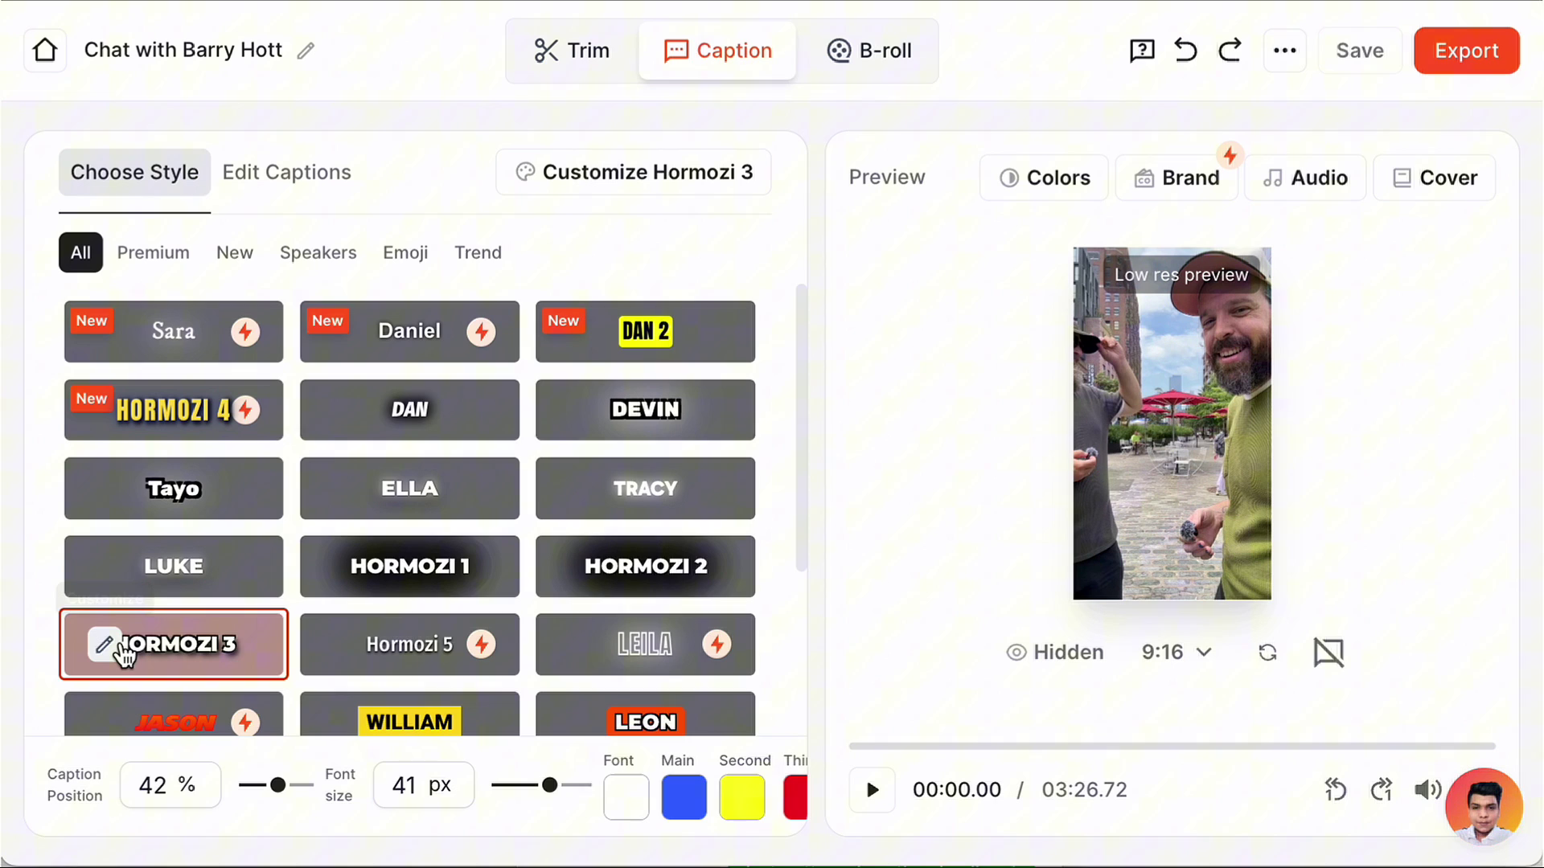
# Customize the Hormozi 3 style by setting its main caption colour to light blue
pyautogui.click(121, 648)
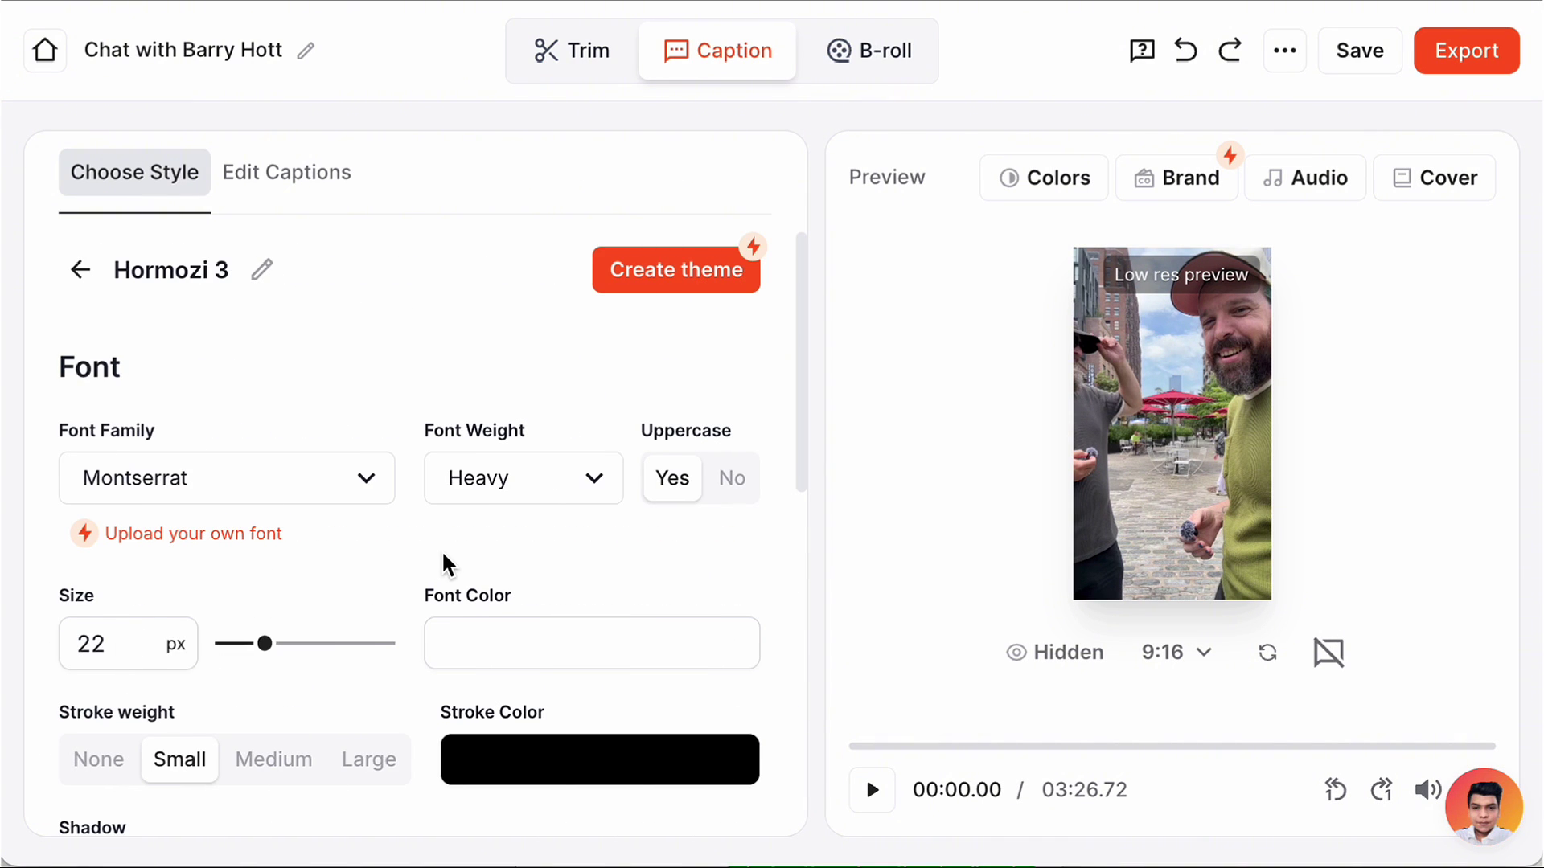
pyautogui.scroll(-2, 448, 564)
pyautogui.scroll(1, 448, 565)
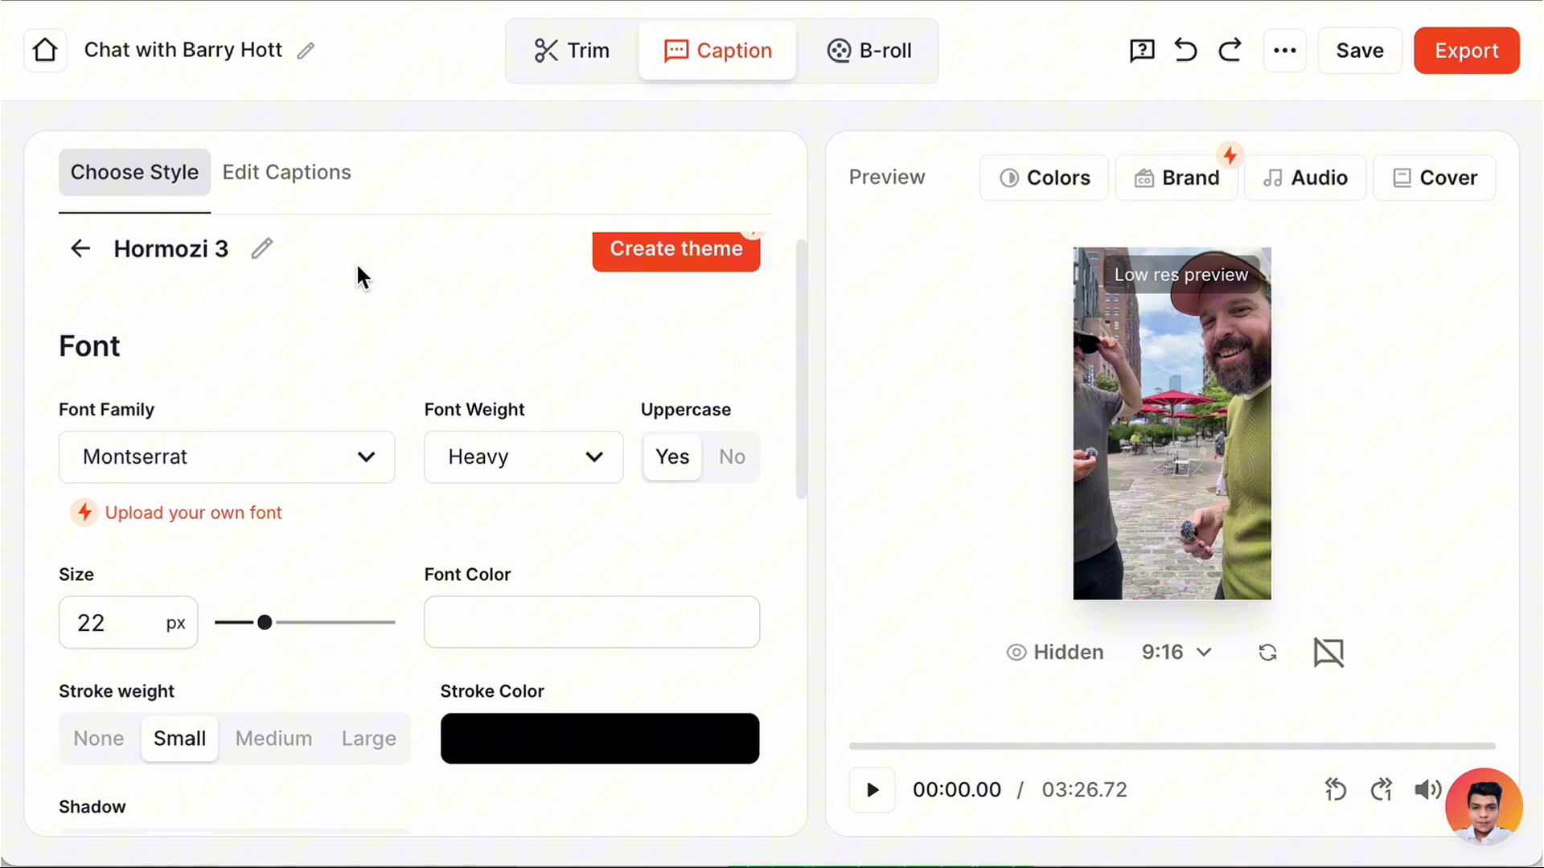
pyautogui.scroll(-5, 357, 286)
pyautogui.scroll(-4, 359, 270)
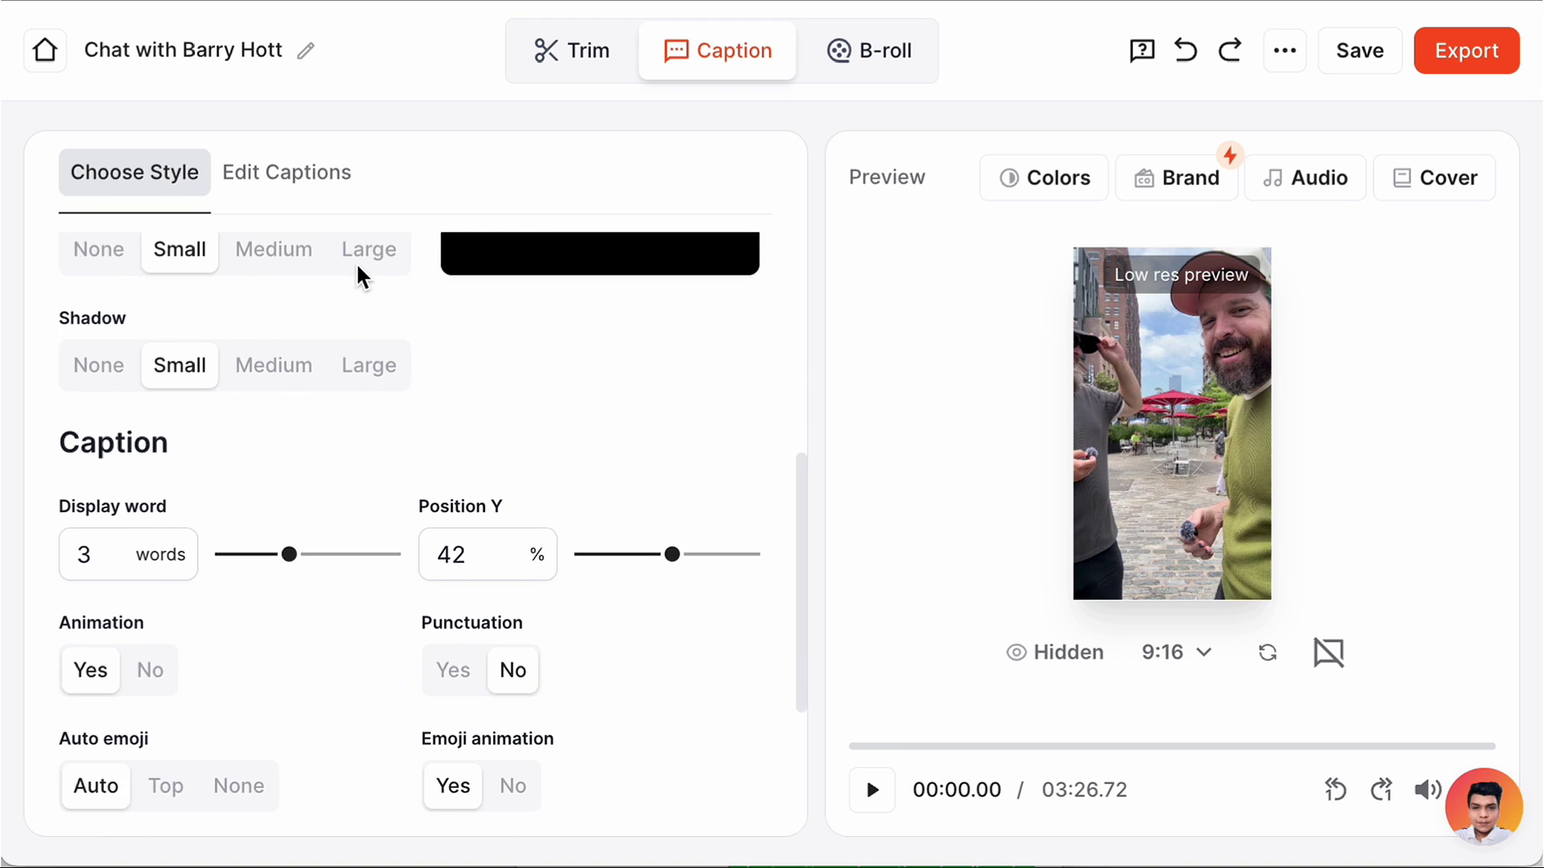
pyautogui.scroll(-1, 361, 278)
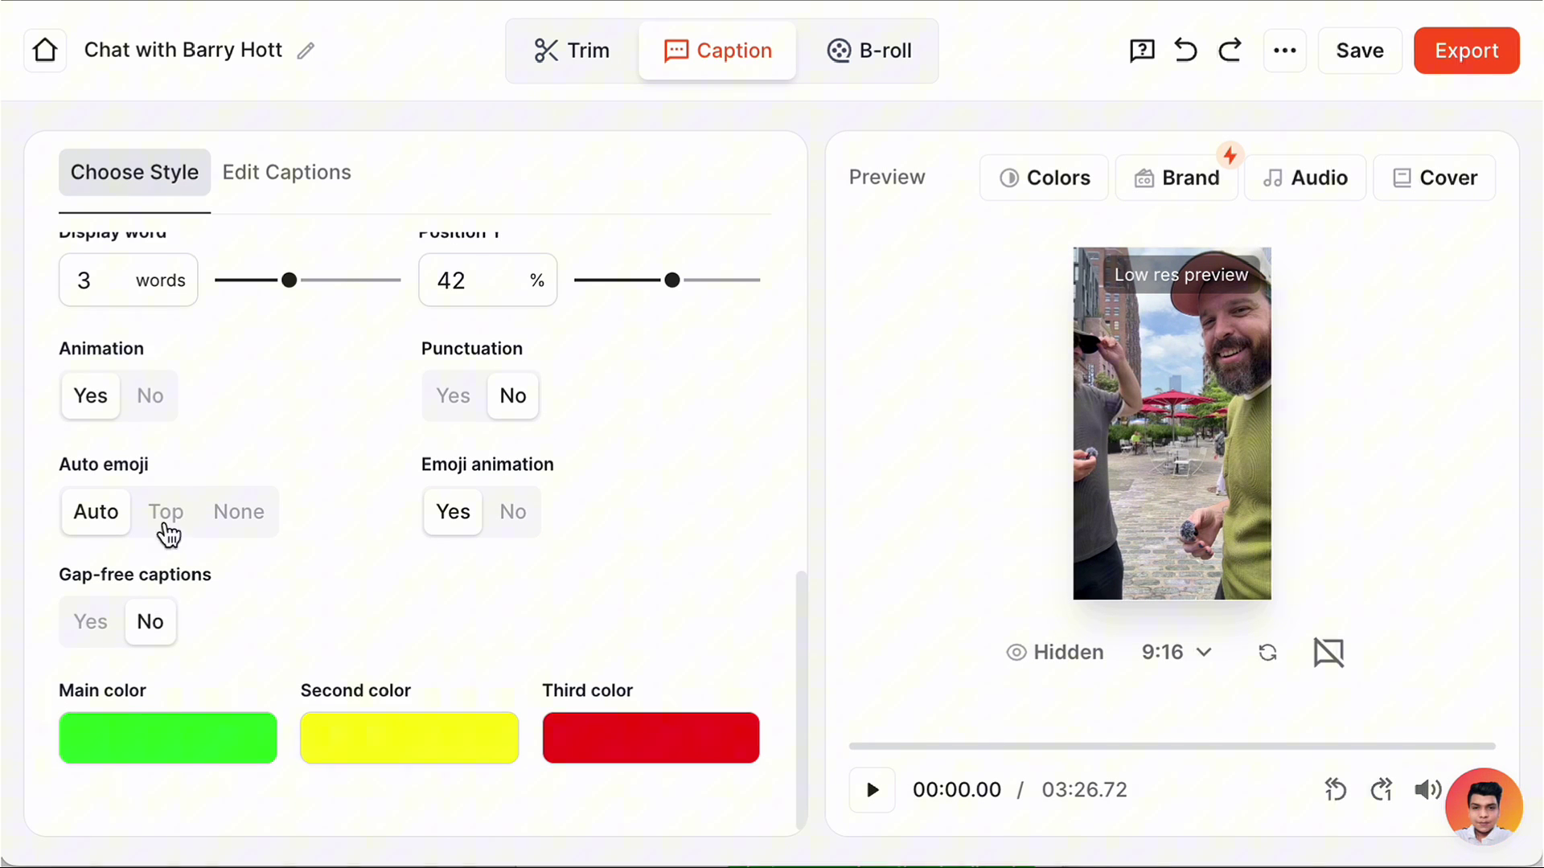
pyautogui.click(235, 749)
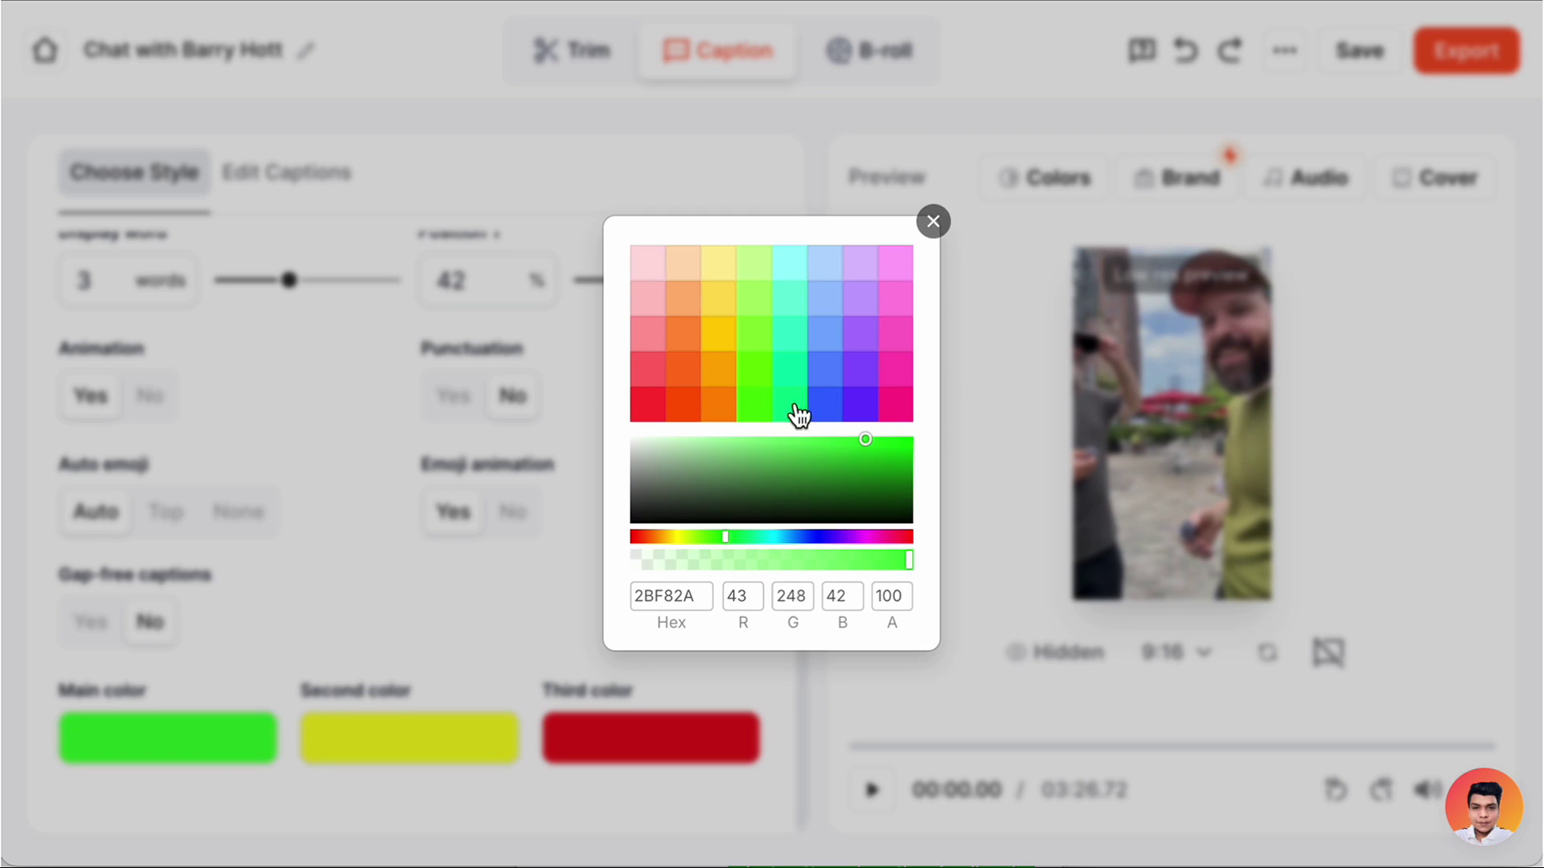
pyautogui.click(835, 342)
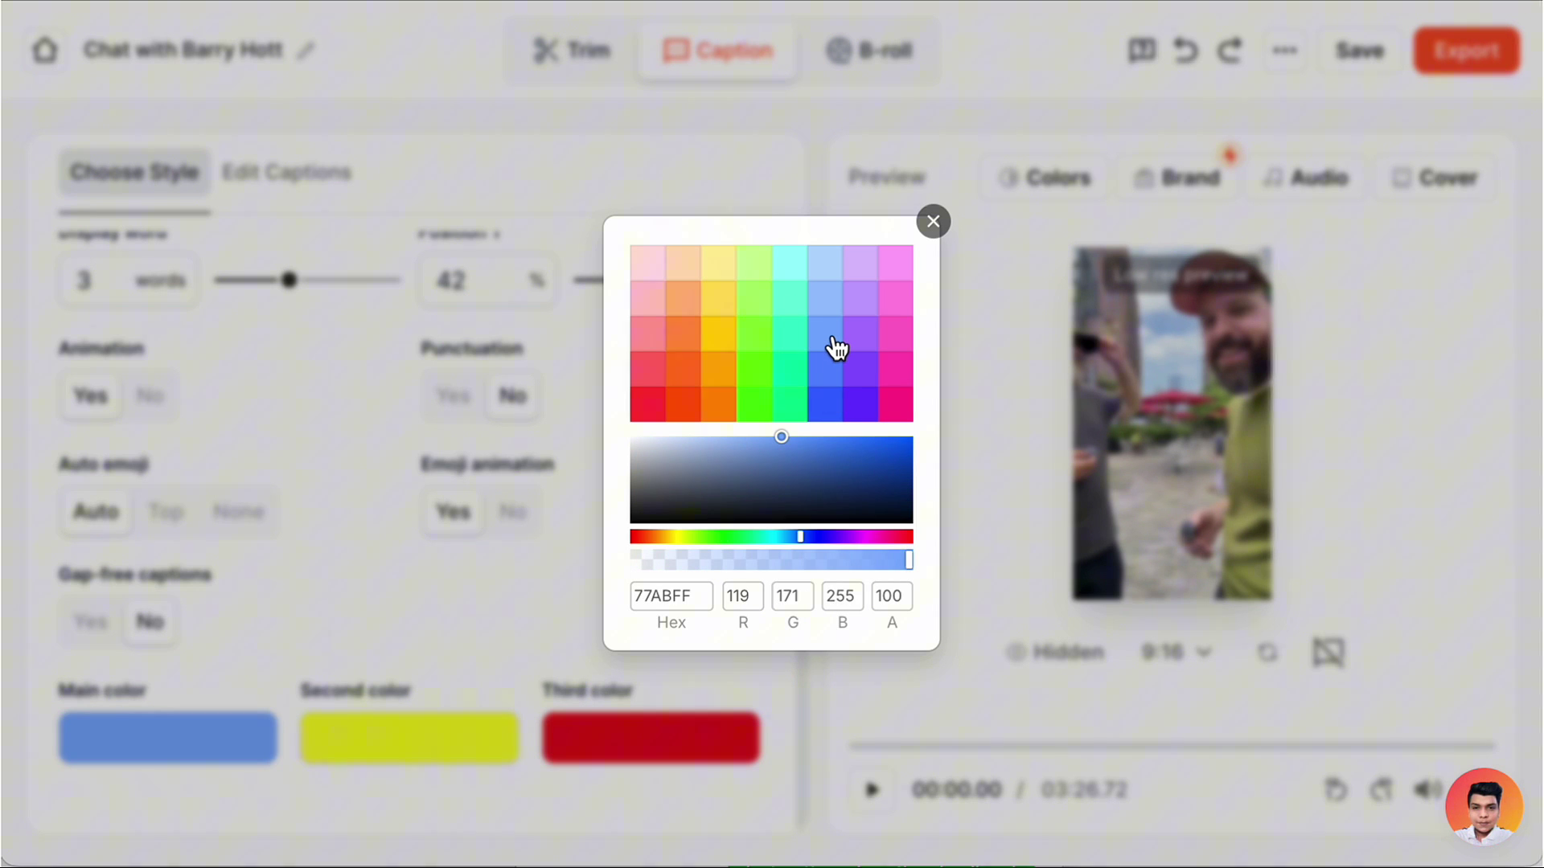
pyautogui.click(933, 221)
# Make the second caption colour pure white and keep the third colour black
pyautogui.click(479, 734)
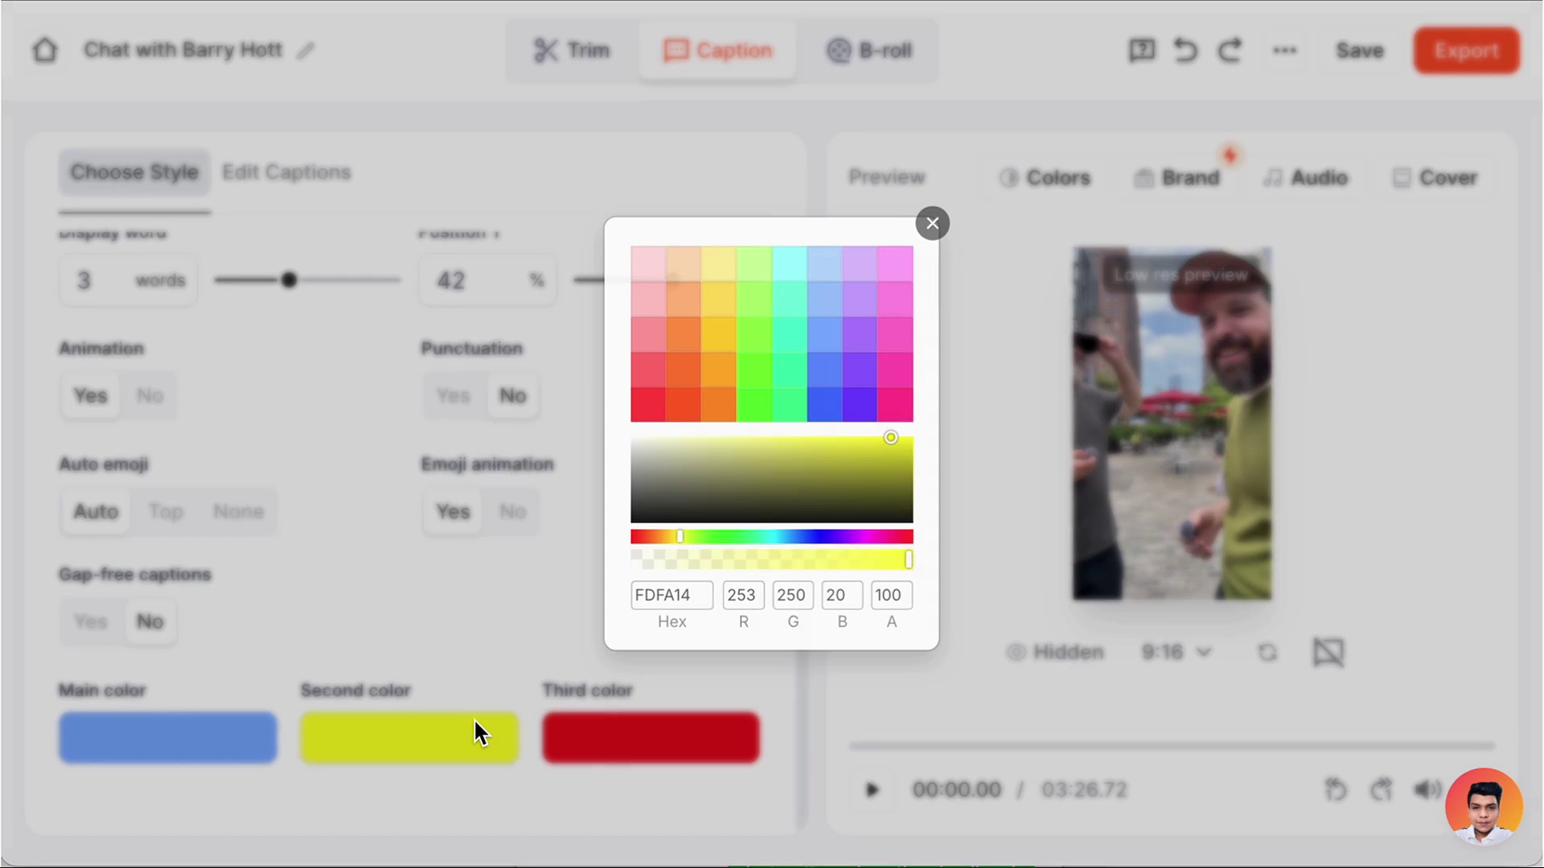
pyautogui.click(647, 263)
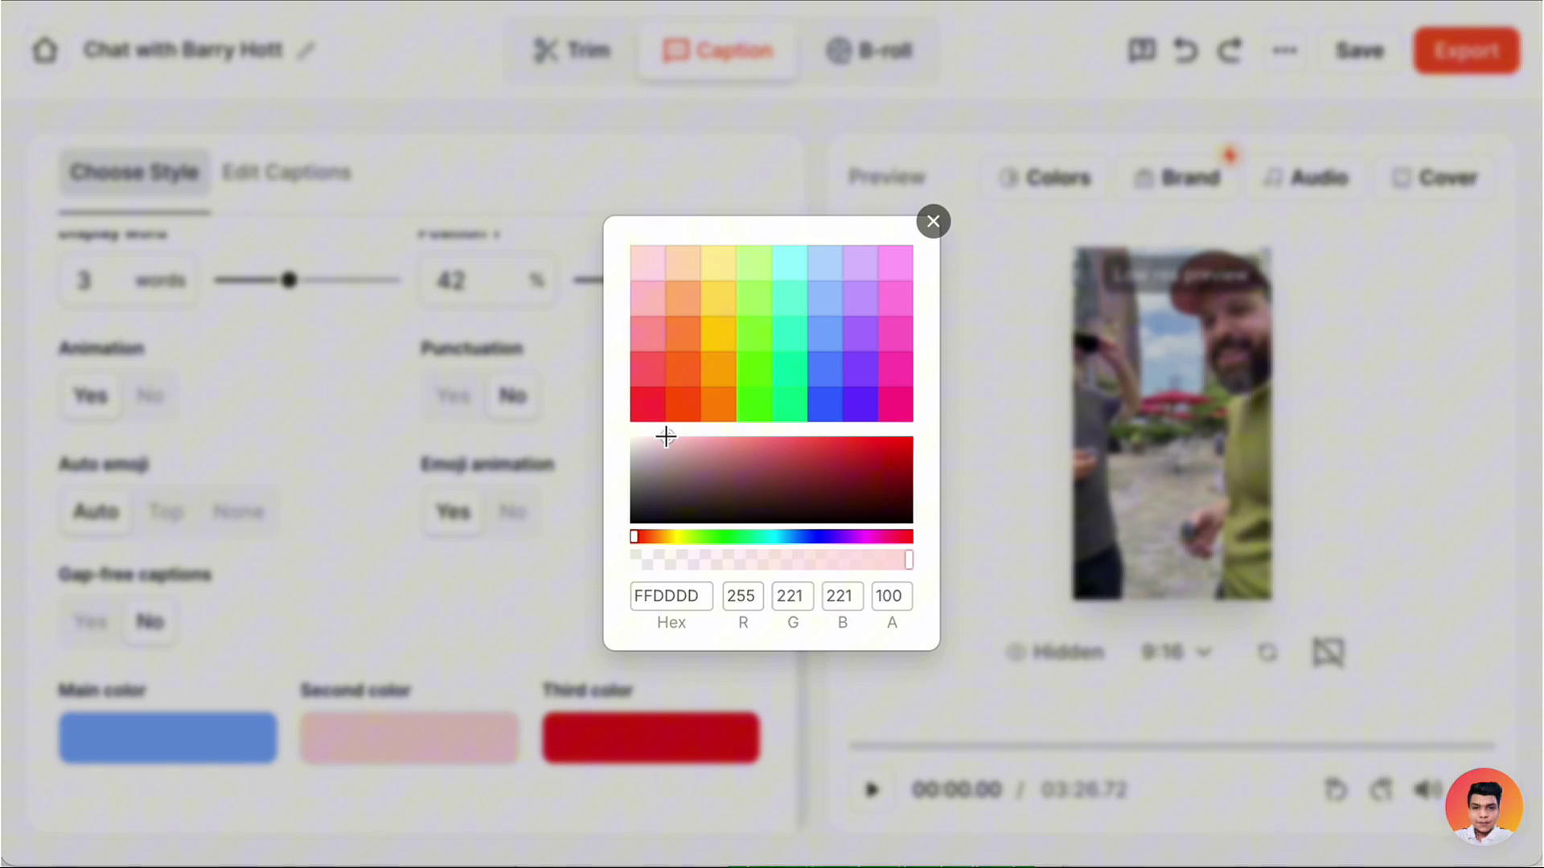
pyautogui.moveTo(667, 436); pyautogui.dragTo(604, 433)
pyautogui.click(934, 223)
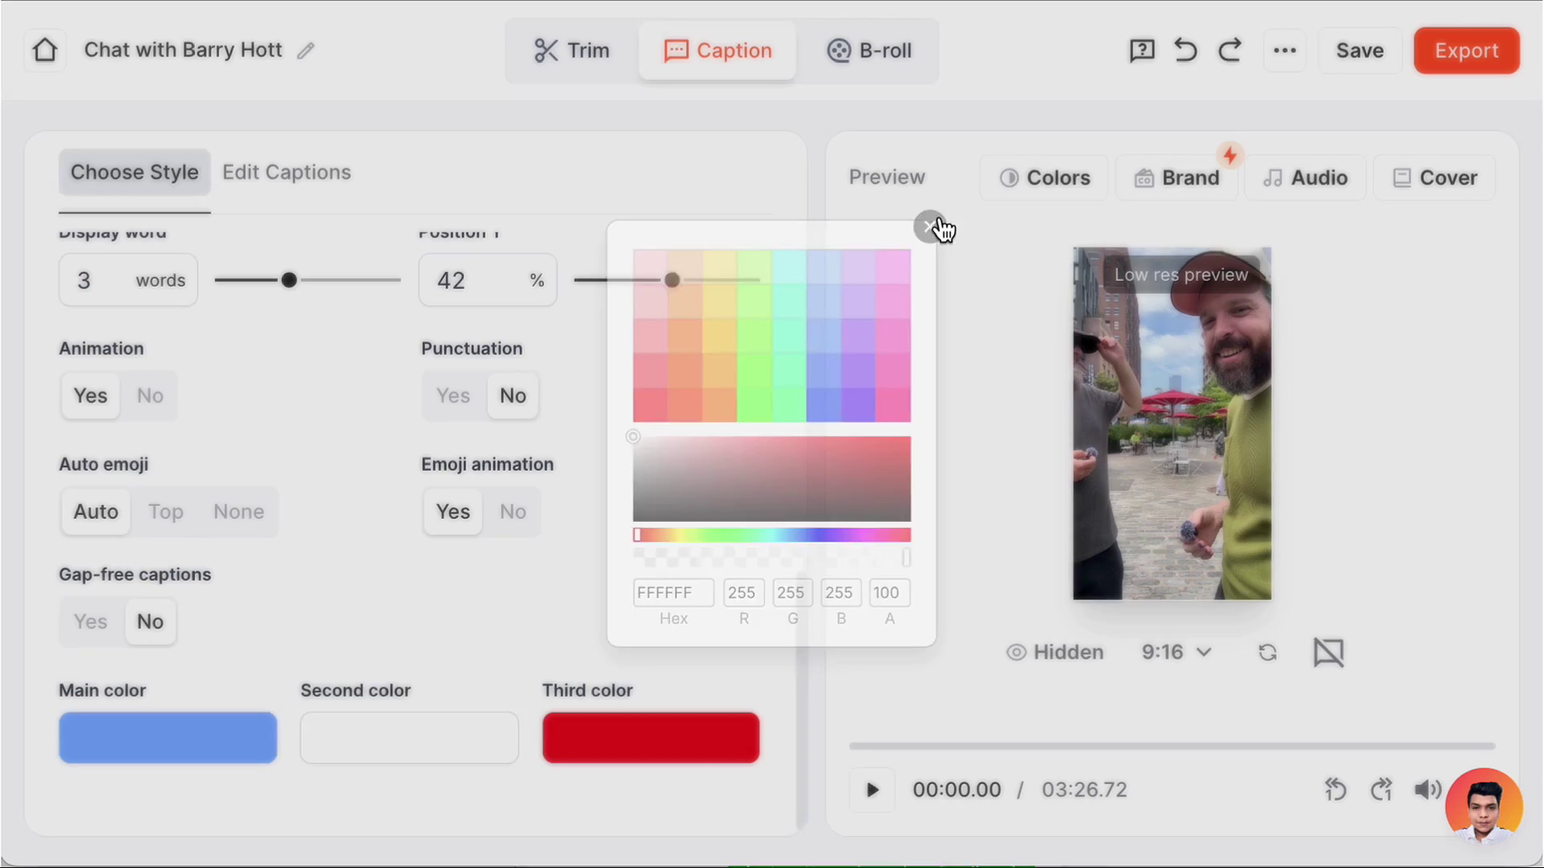
pyautogui.click(678, 733)
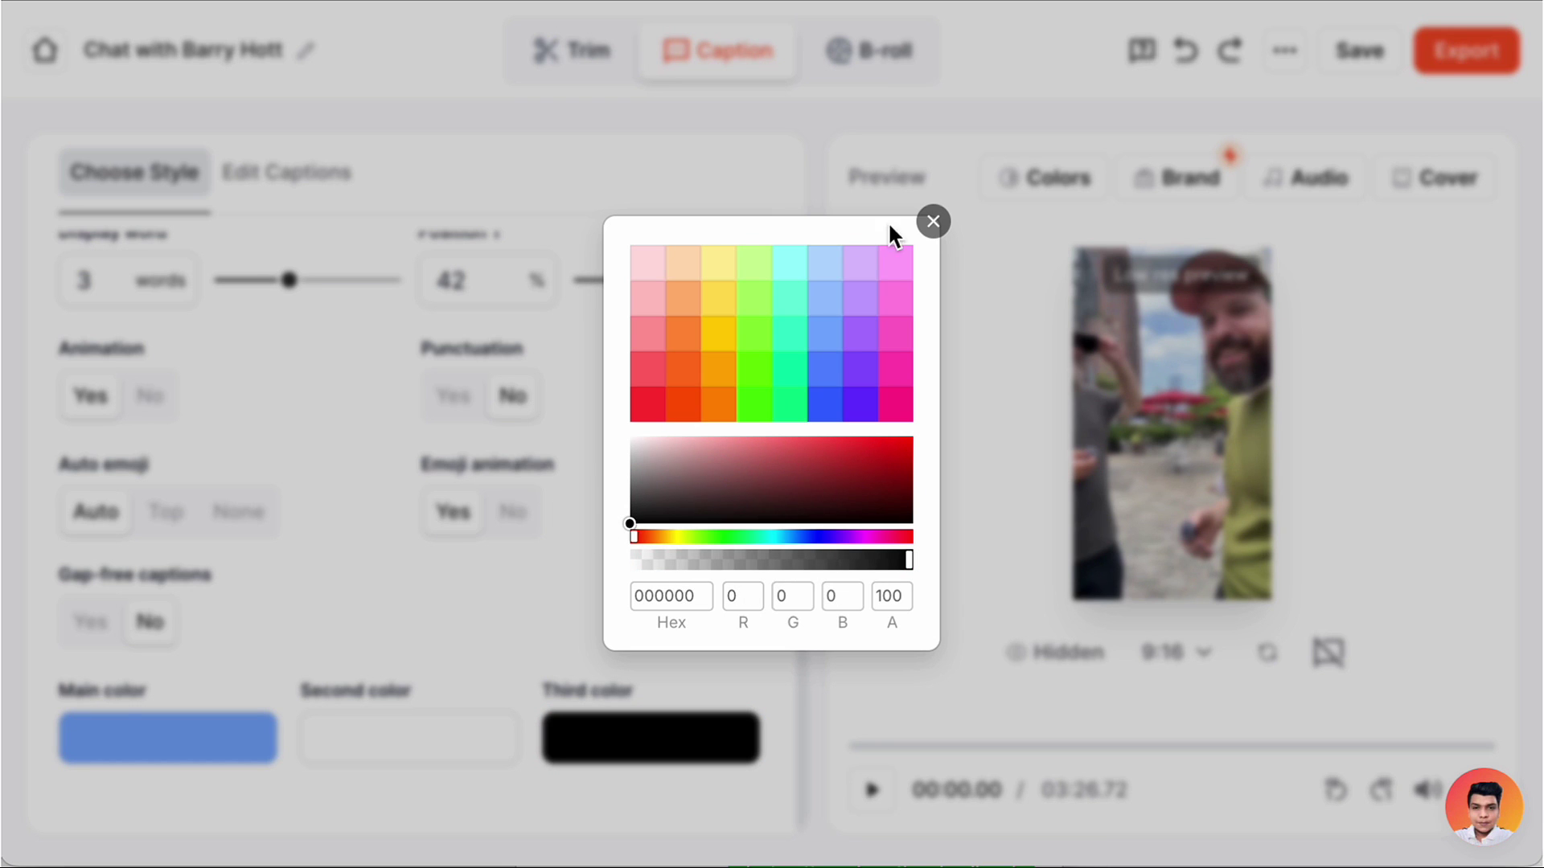
pyautogui.click(932, 222)
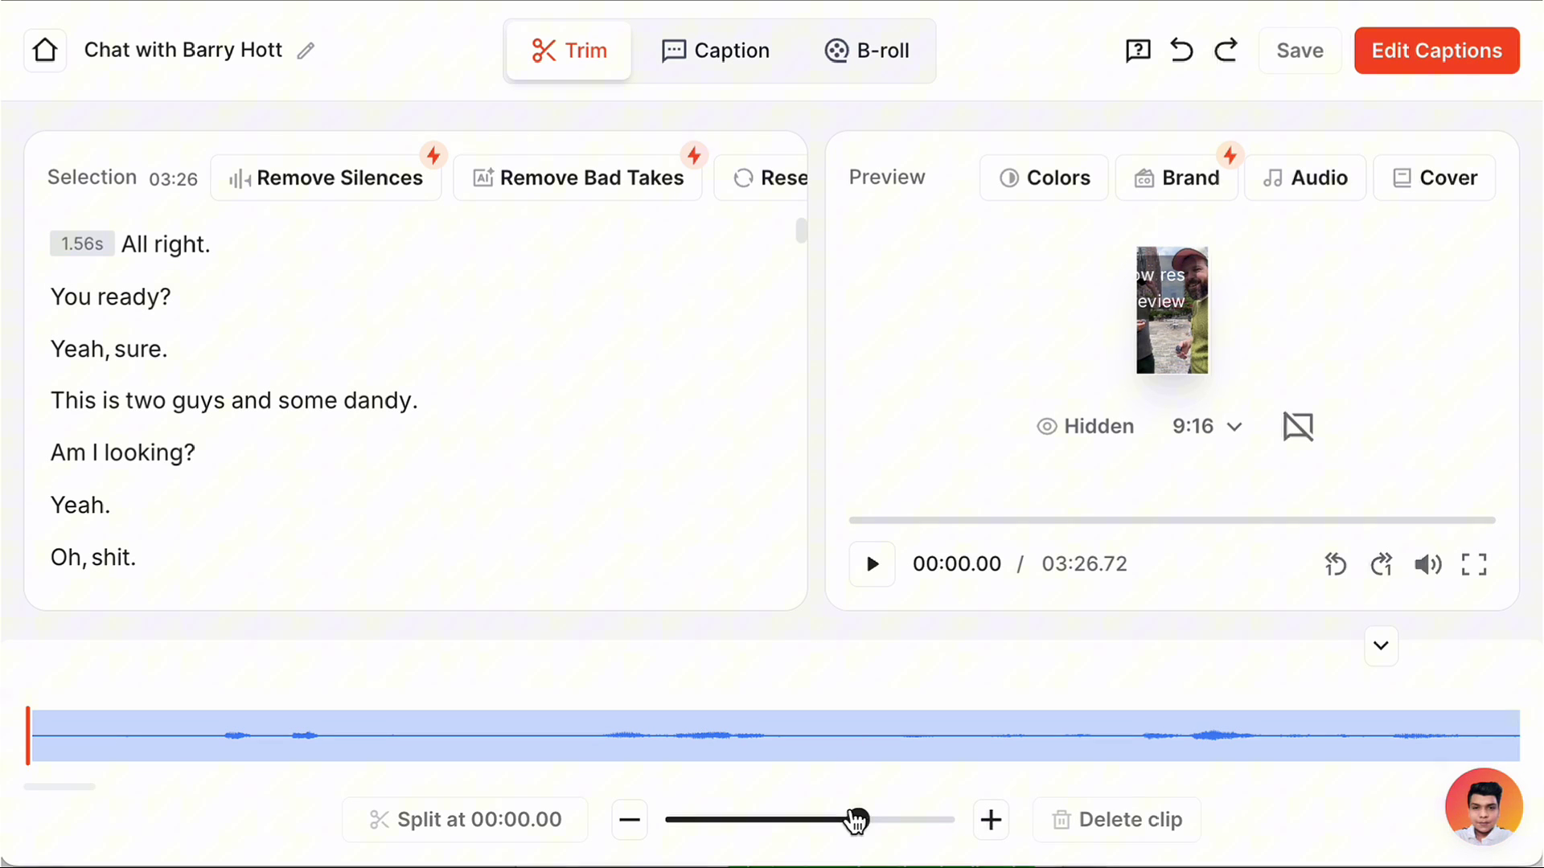
# Cut the false-start lines: 'All right', 'No, this is good', 'It's not good', and the getting-in-touch line
pyautogui.moveTo(857, 820); pyautogui.dragTo(679, 824)
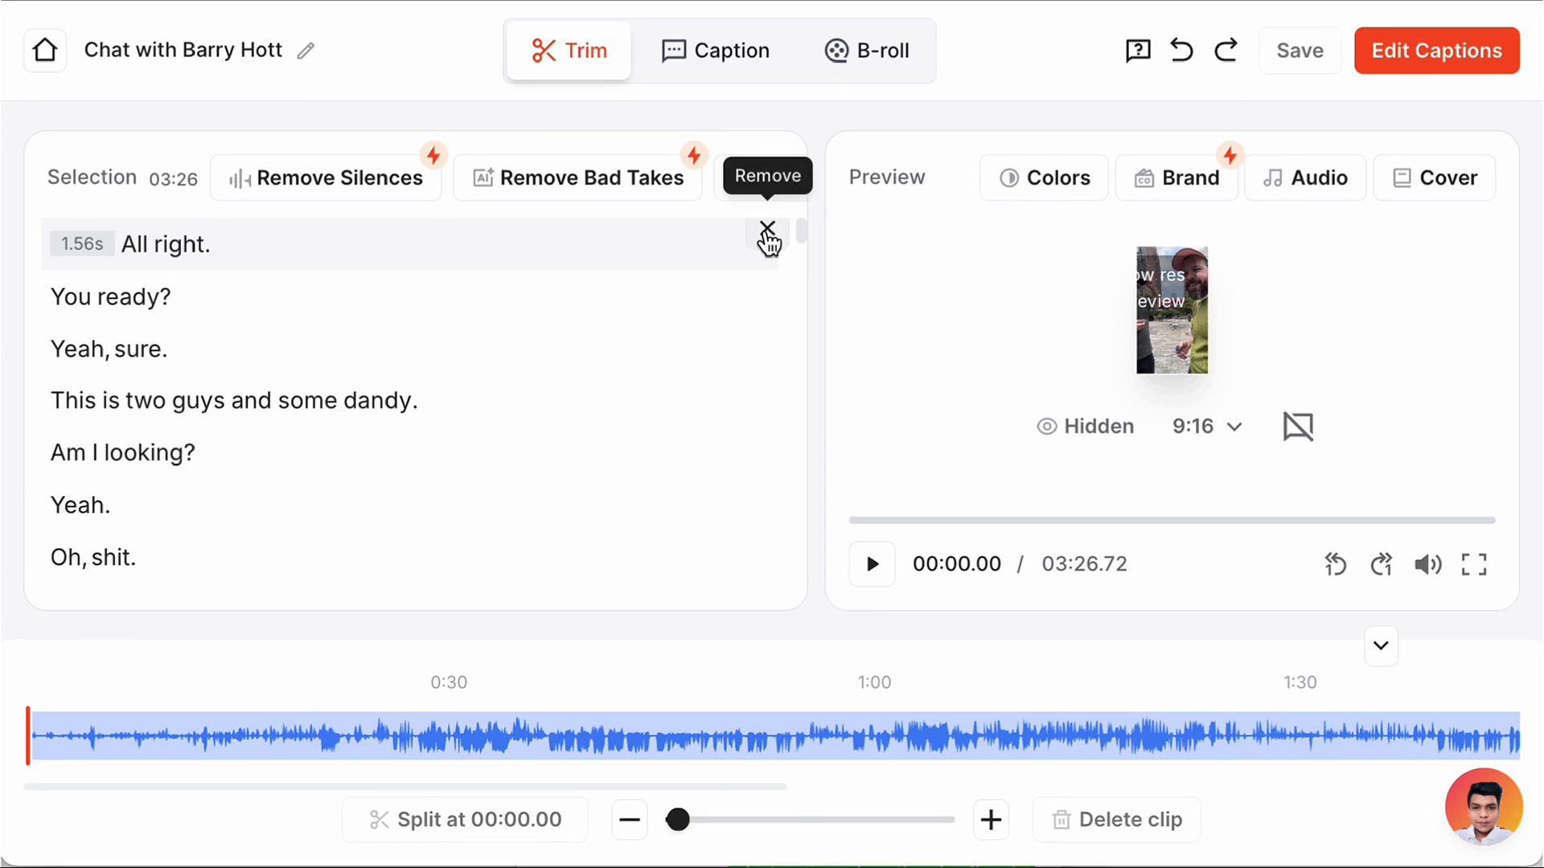
pyautogui.click(767, 229)
pyautogui.scroll(-2, 775, 569)
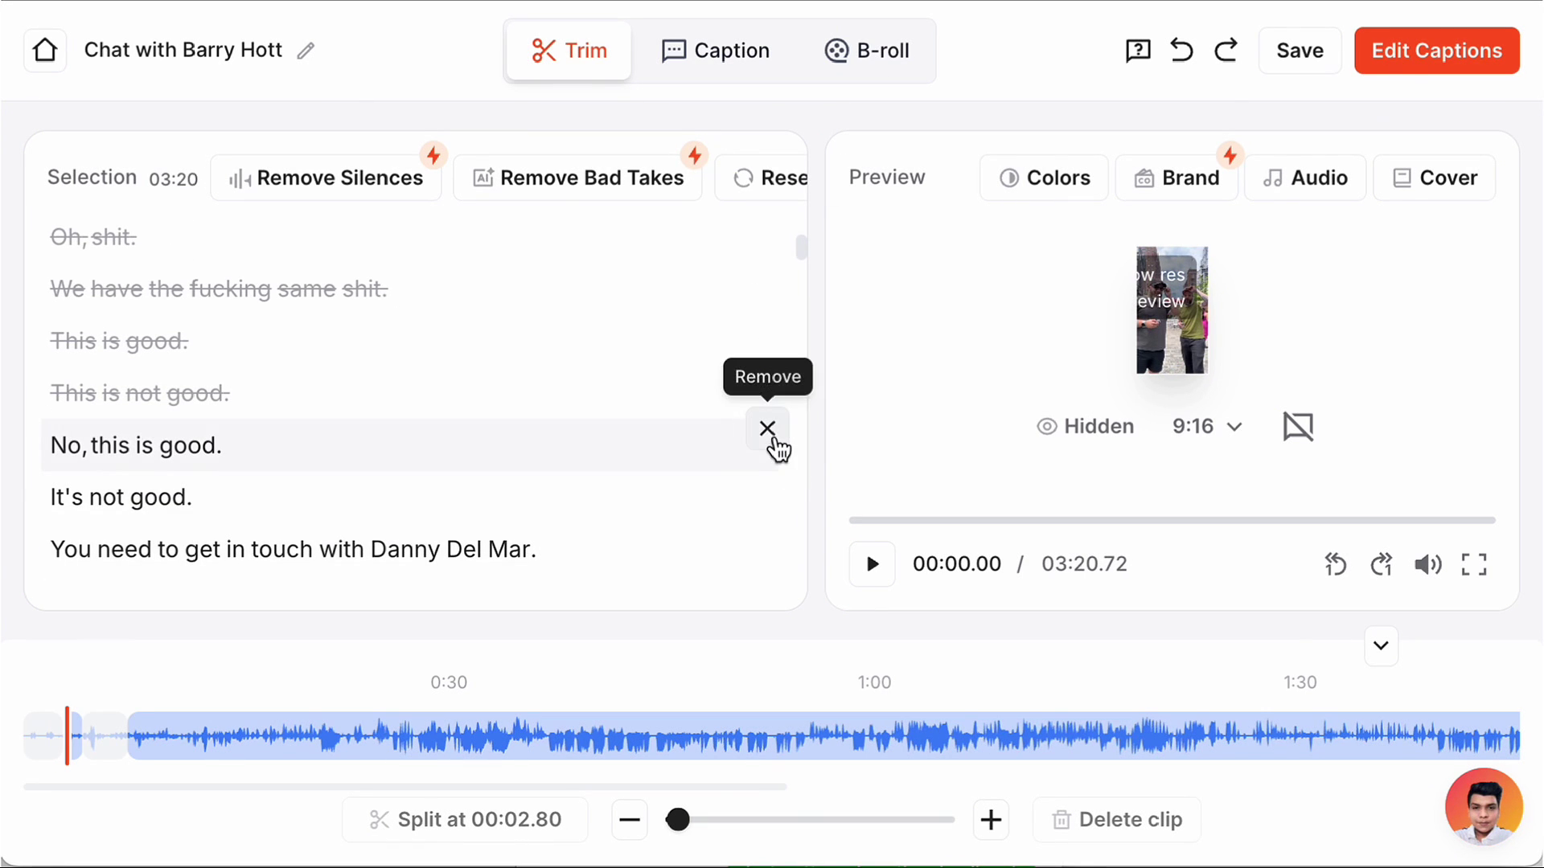
pyautogui.click(767, 433)
pyautogui.click(767, 481)
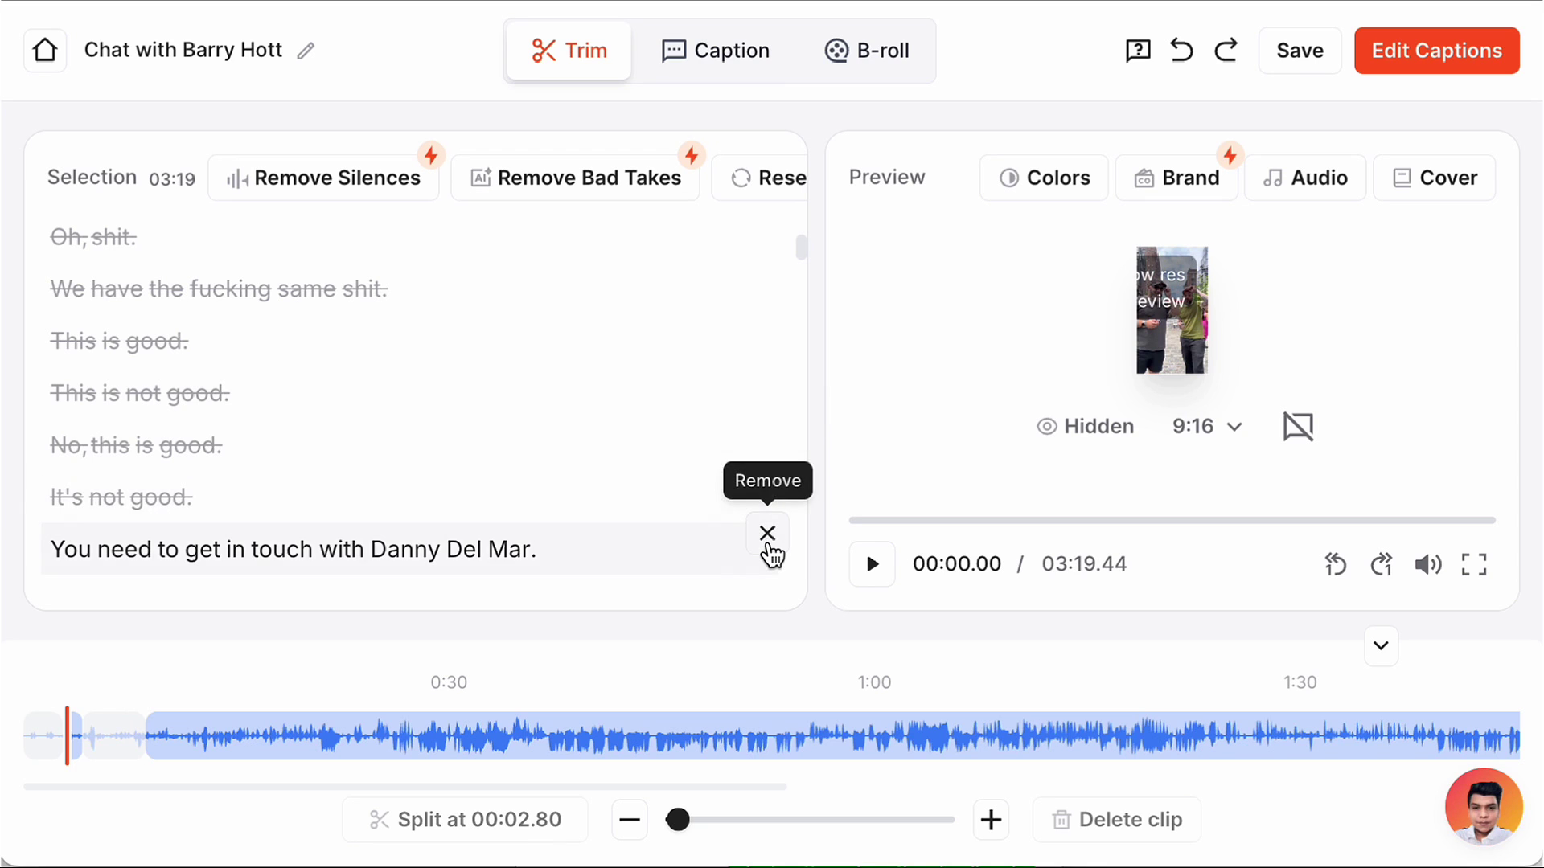
pyautogui.click(768, 533)
# Remove the 0.56s, 0.61s and 0.48s pauses from the transcript
pyautogui.scroll(-2, 772, 553)
pyautogui.scroll(-3, 772, 553)
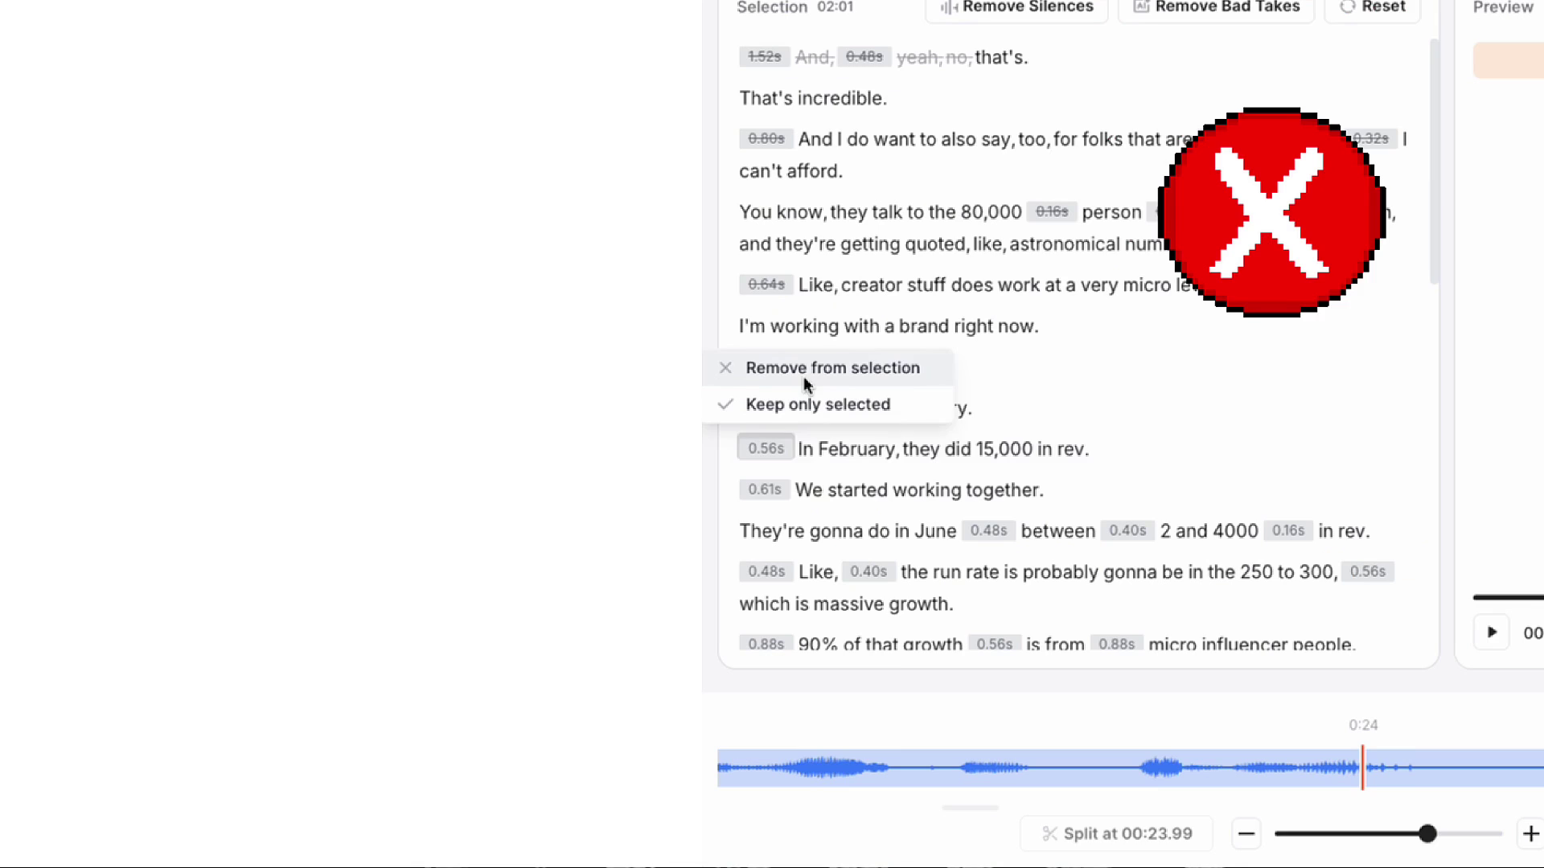
pyautogui.click(803, 376)
pyautogui.click(764, 490)
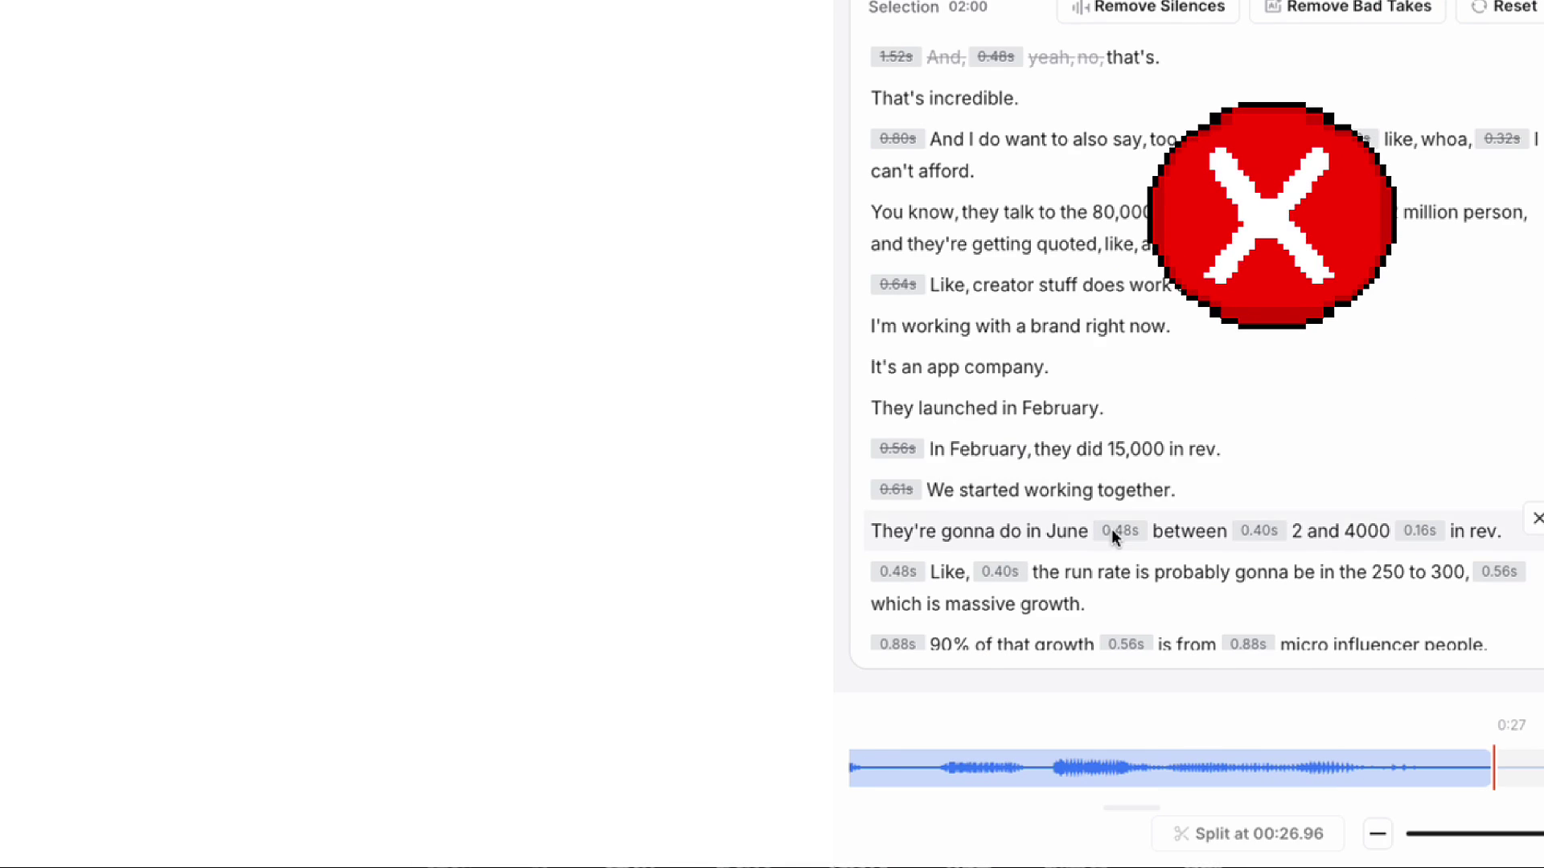
pyautogui.click(989, 531)
pyautogui.moveTo(1127, 531)
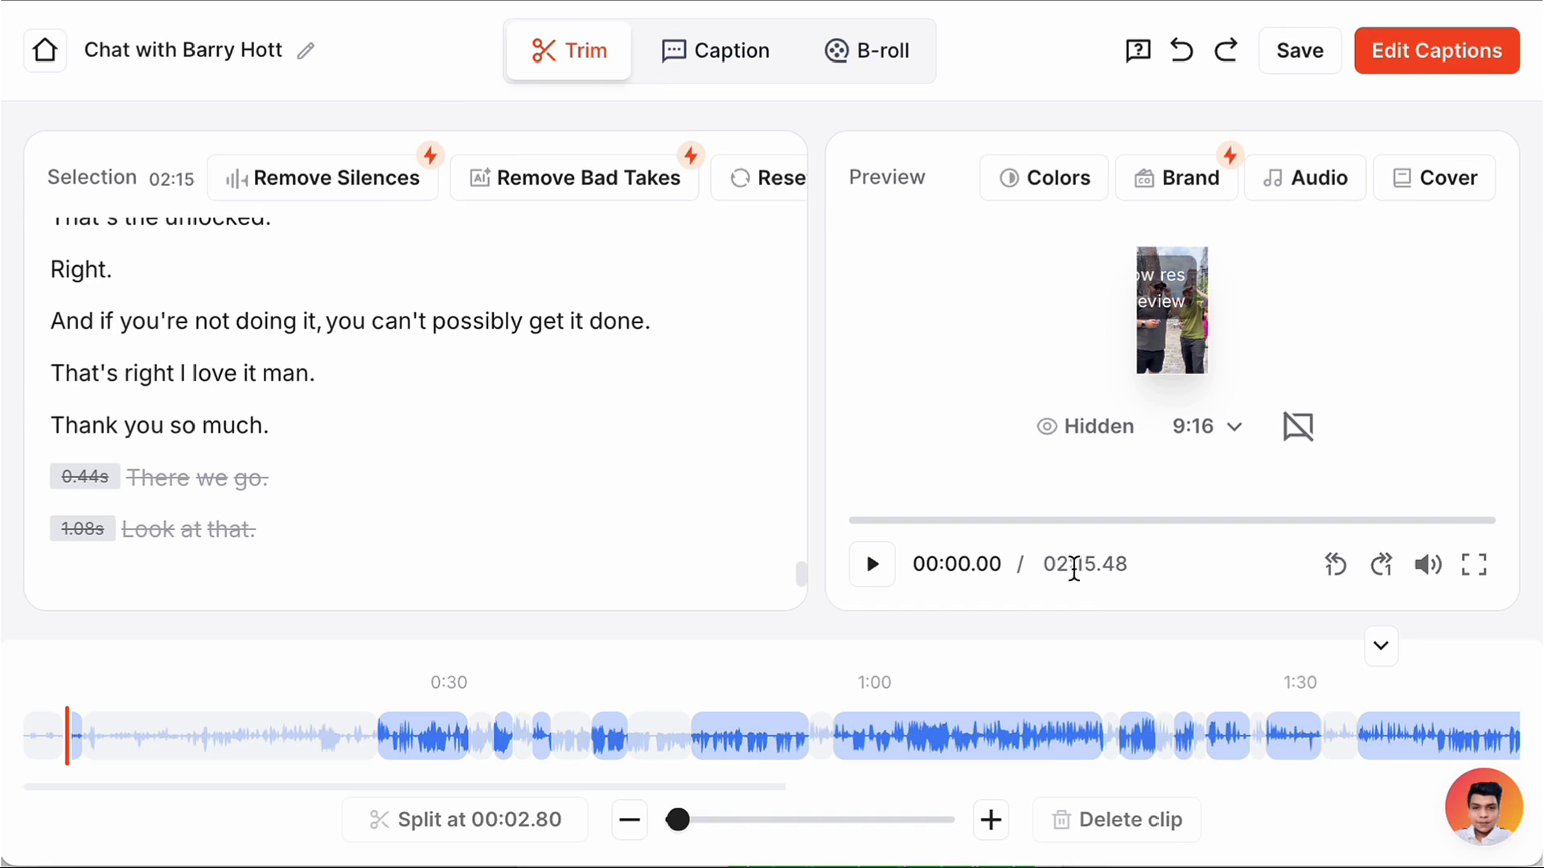
pyautogui.scroll(5, 655, 510)
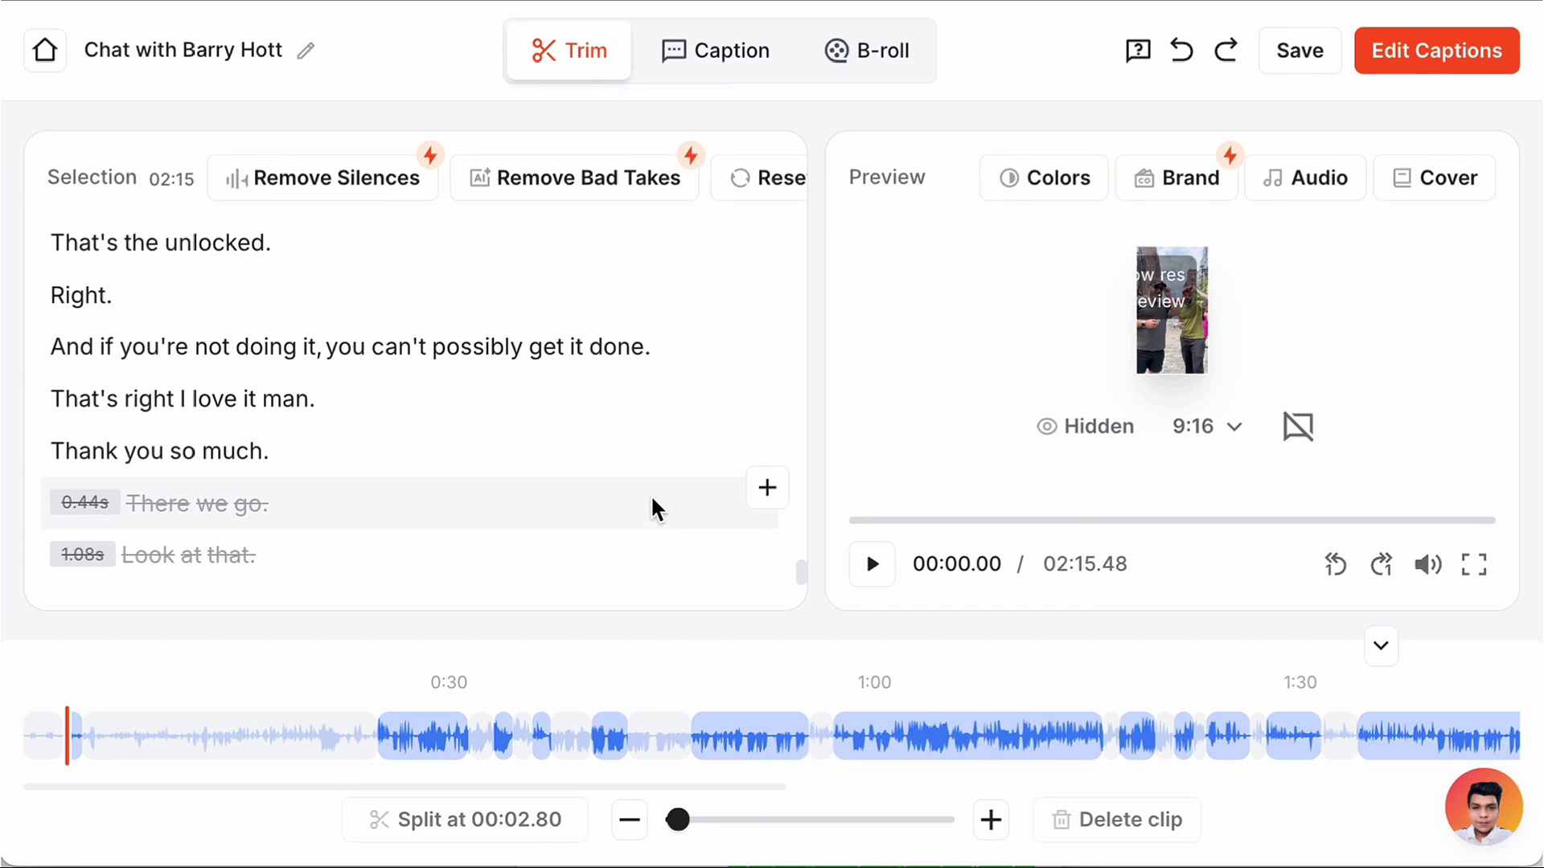
# Switch to the B-roll scenes view and scroll down to the 23.6–28.00 scene
pyautogui.click(716, 50)
pyautogui.click(846, 53)
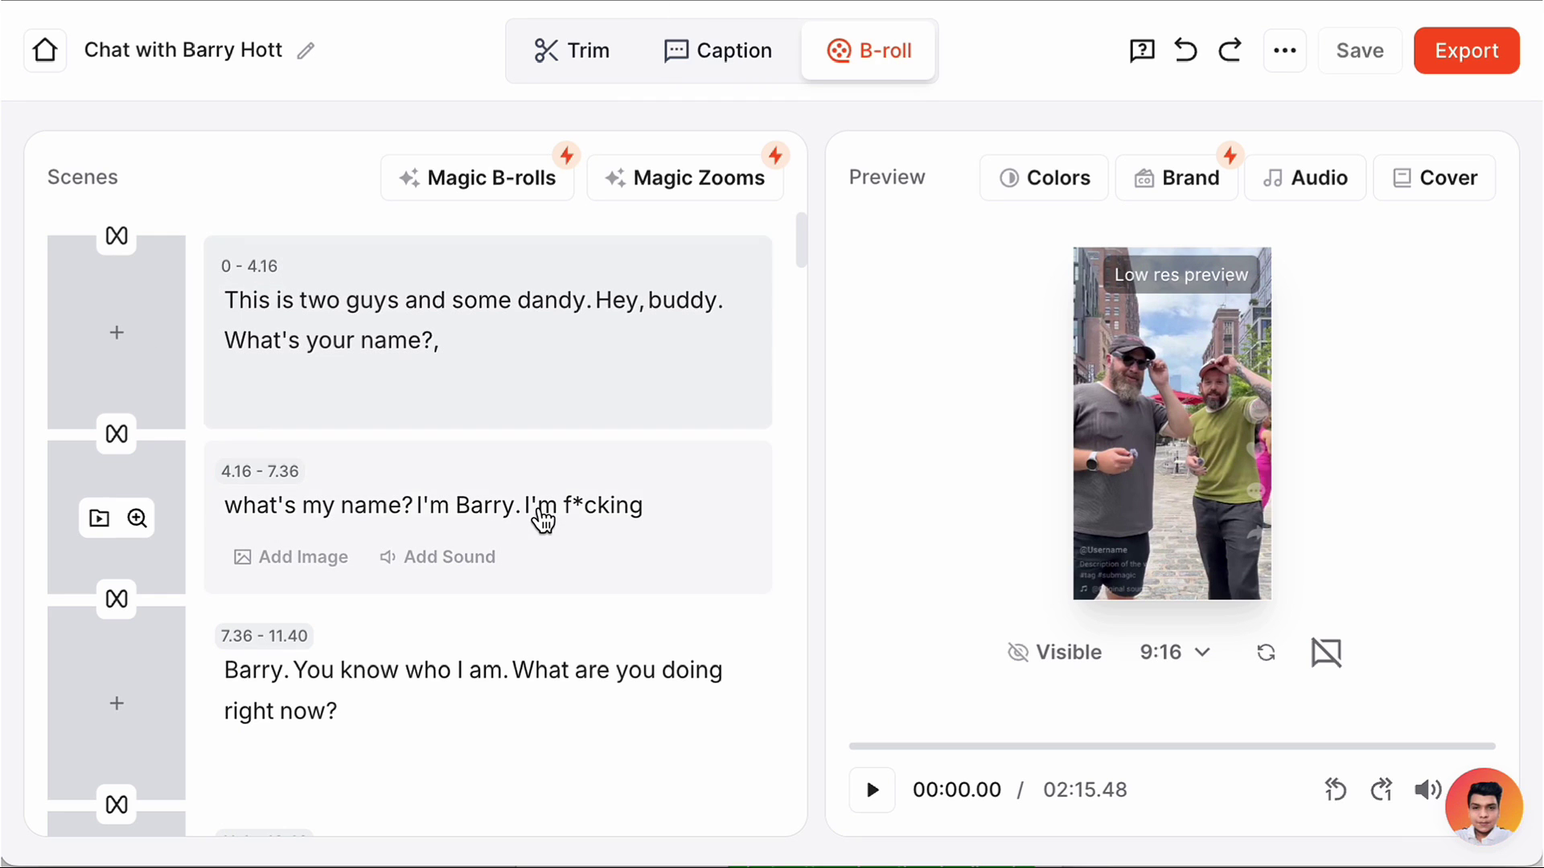
pyautogui.scroll(-15, 542, 518)
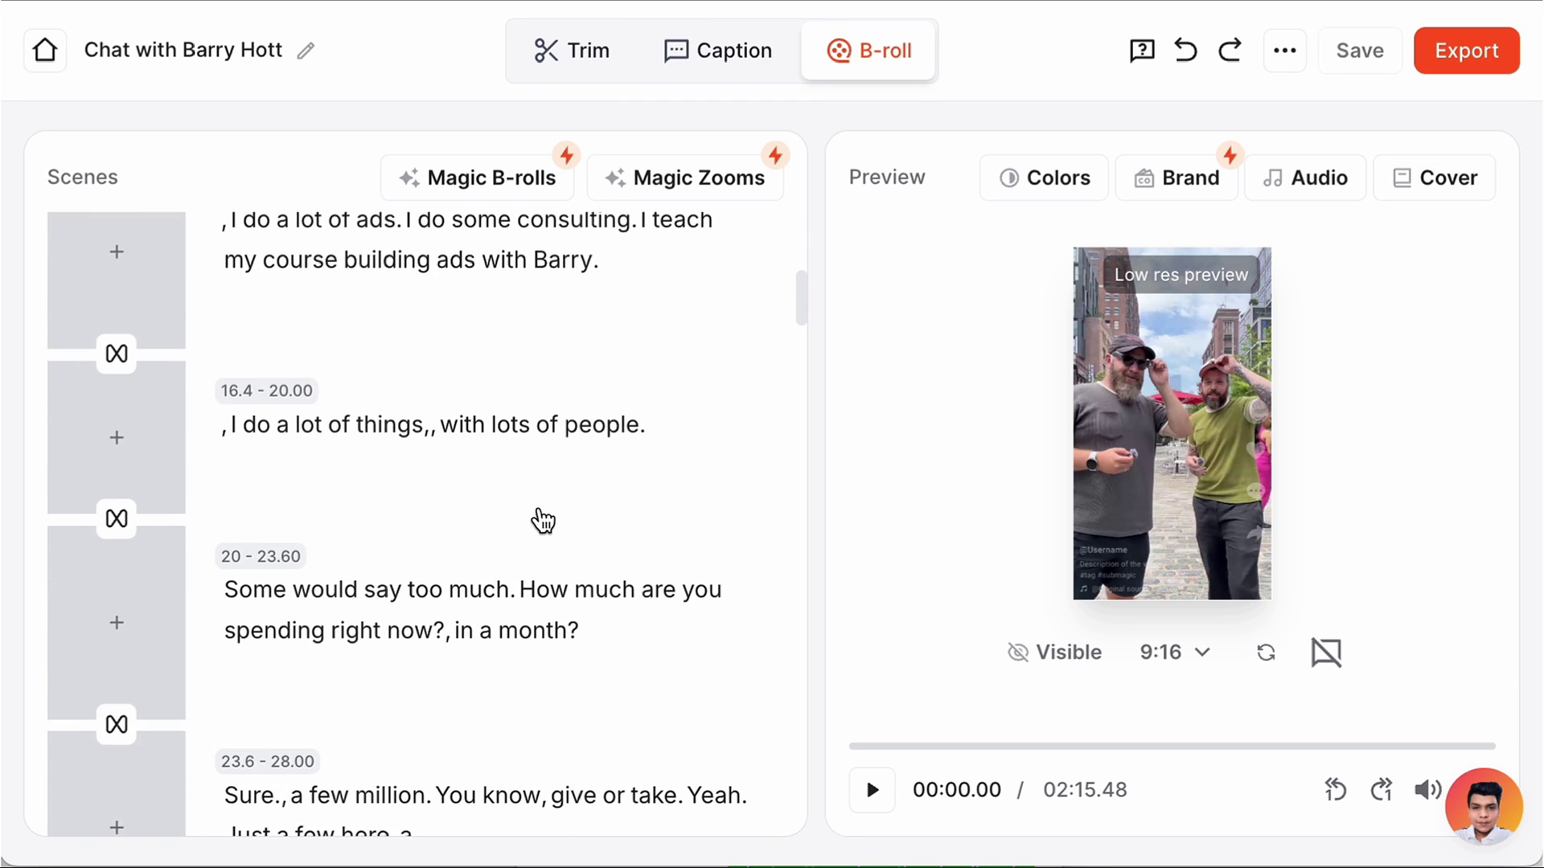
pyautogui.scroll(-1, 544, 519)
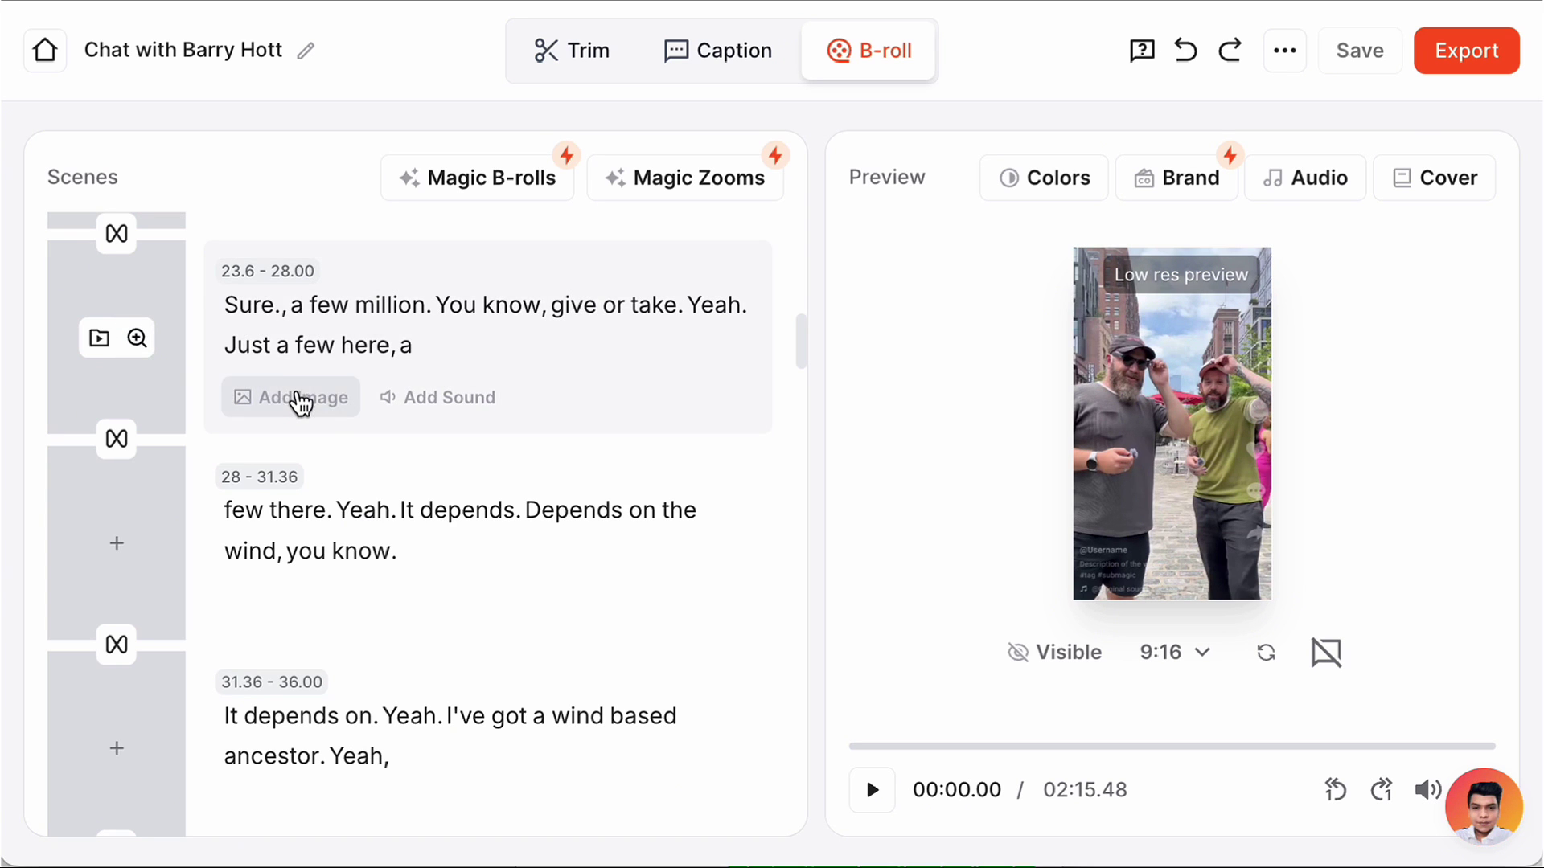
# Add a GIF found by searching 'Millions' as B-roll on the 23.6–28.00 scene
pyautogui.click(298, 398)
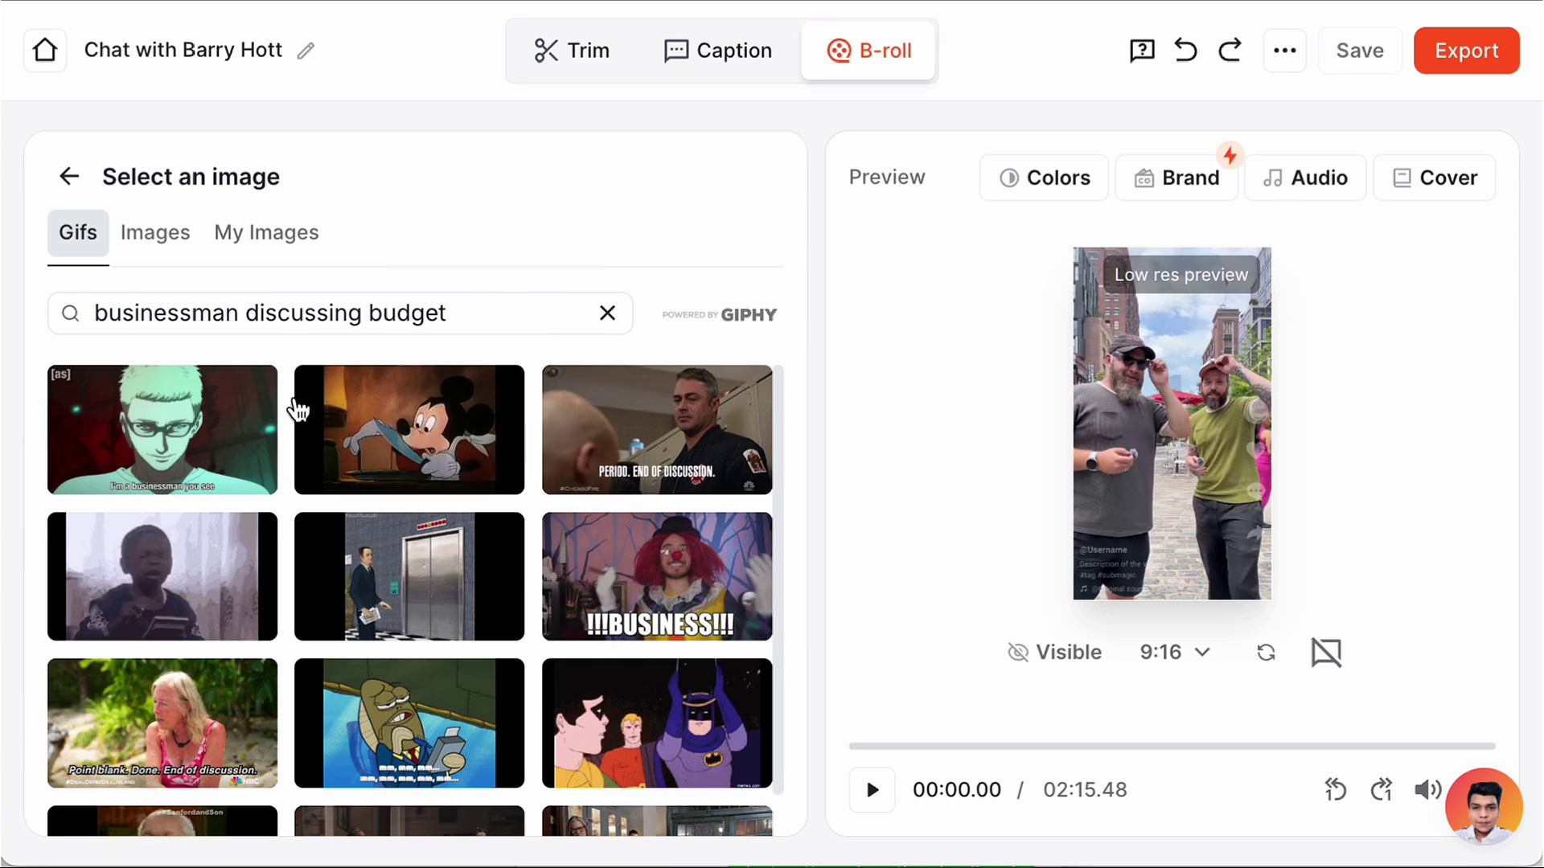
pyautogui.scroll(-1, 293, 451)
pyautogui.doubleClick(510, 312)
pyautogui.tripleClick(510, 313)
pyautogui.write('Millions')
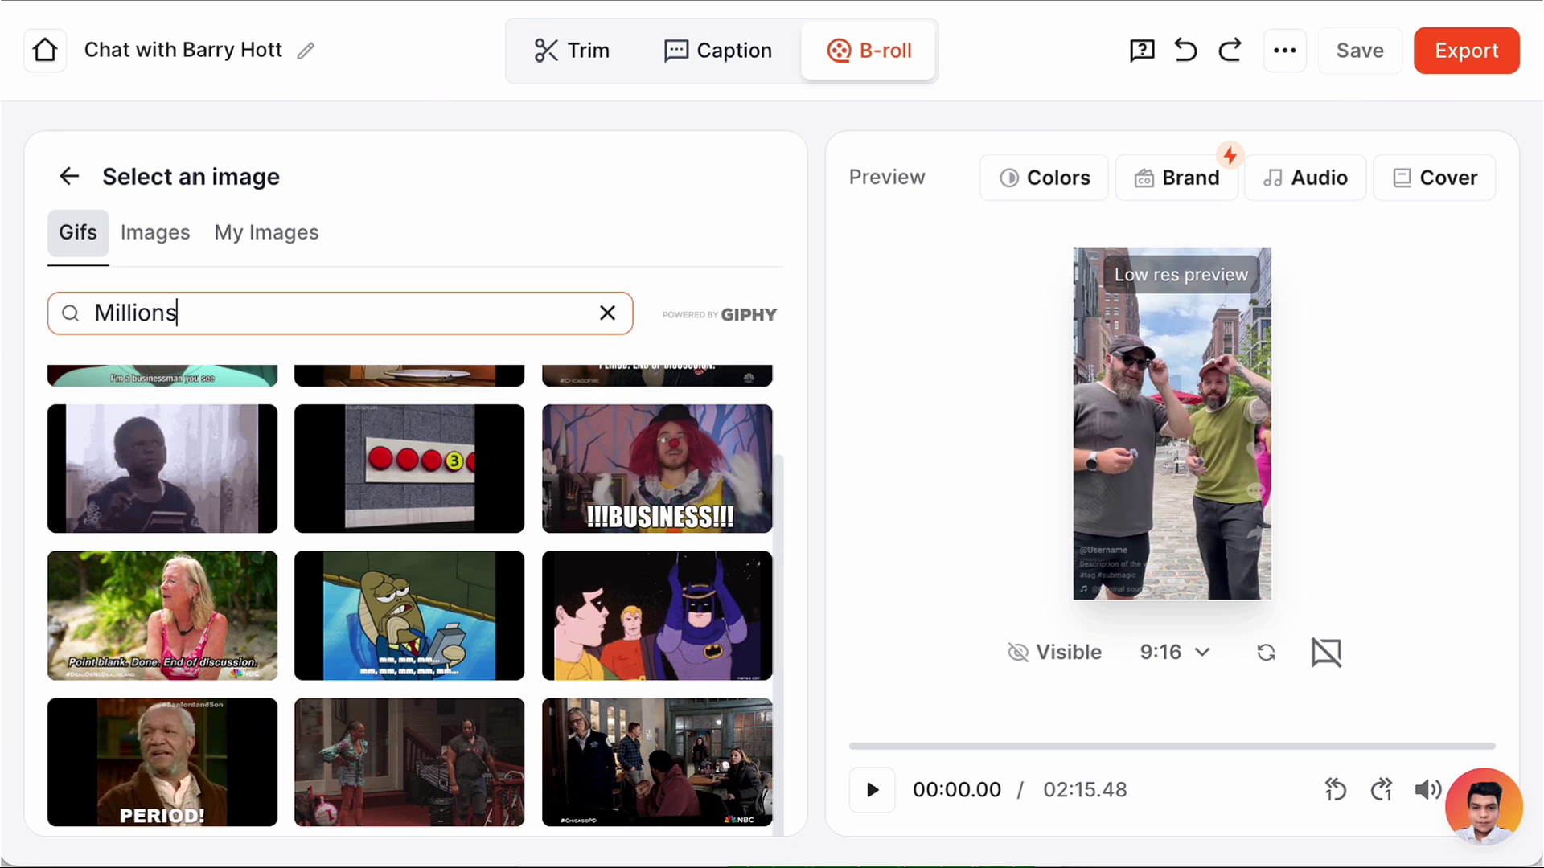
pyautogui.click(422, 418)
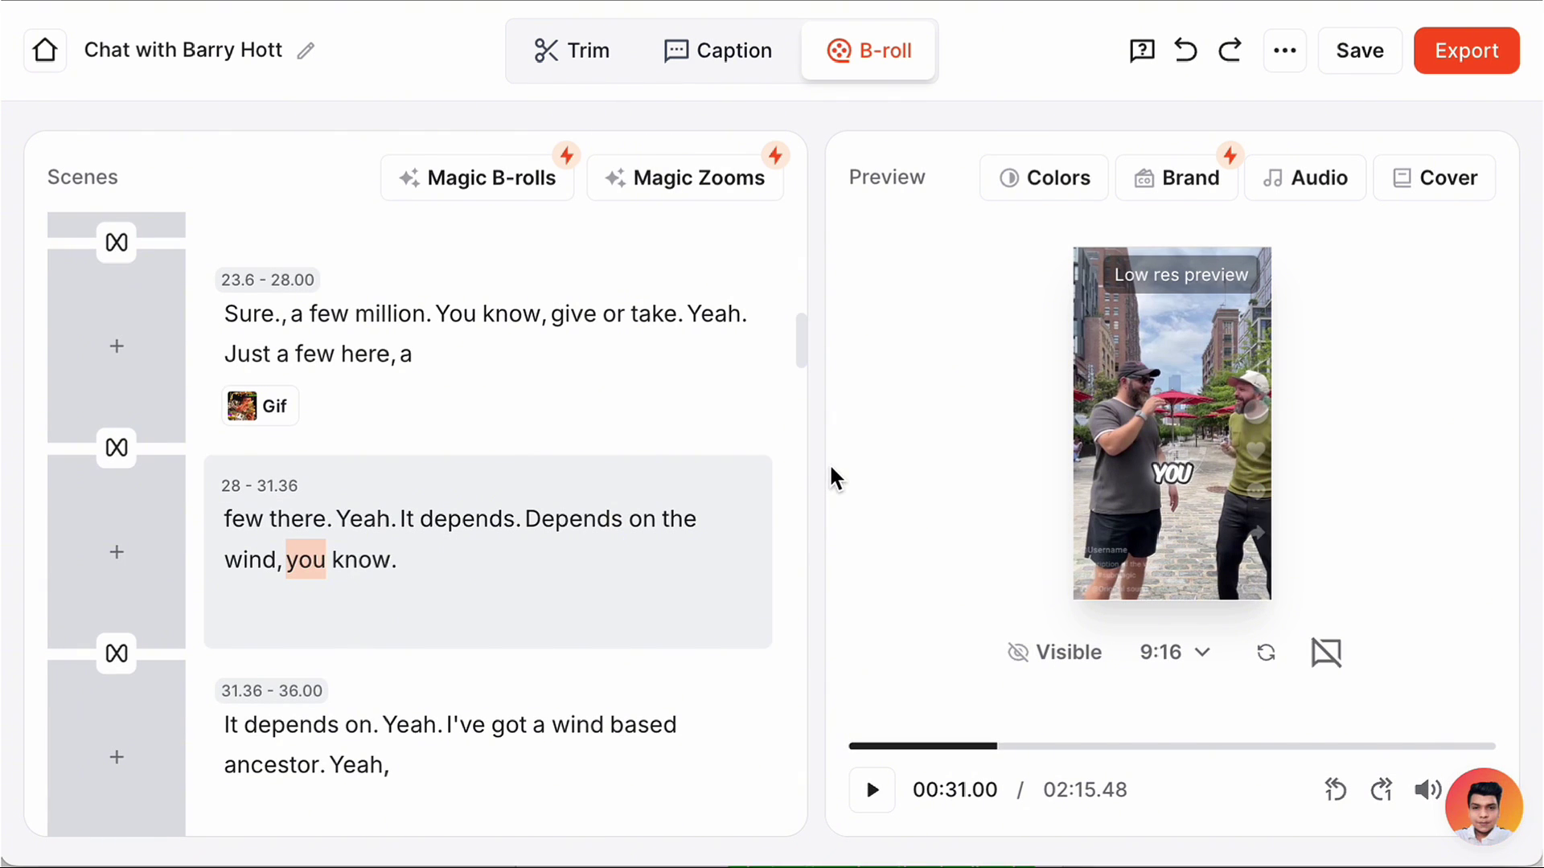
pyautogui.click(1198, 655)
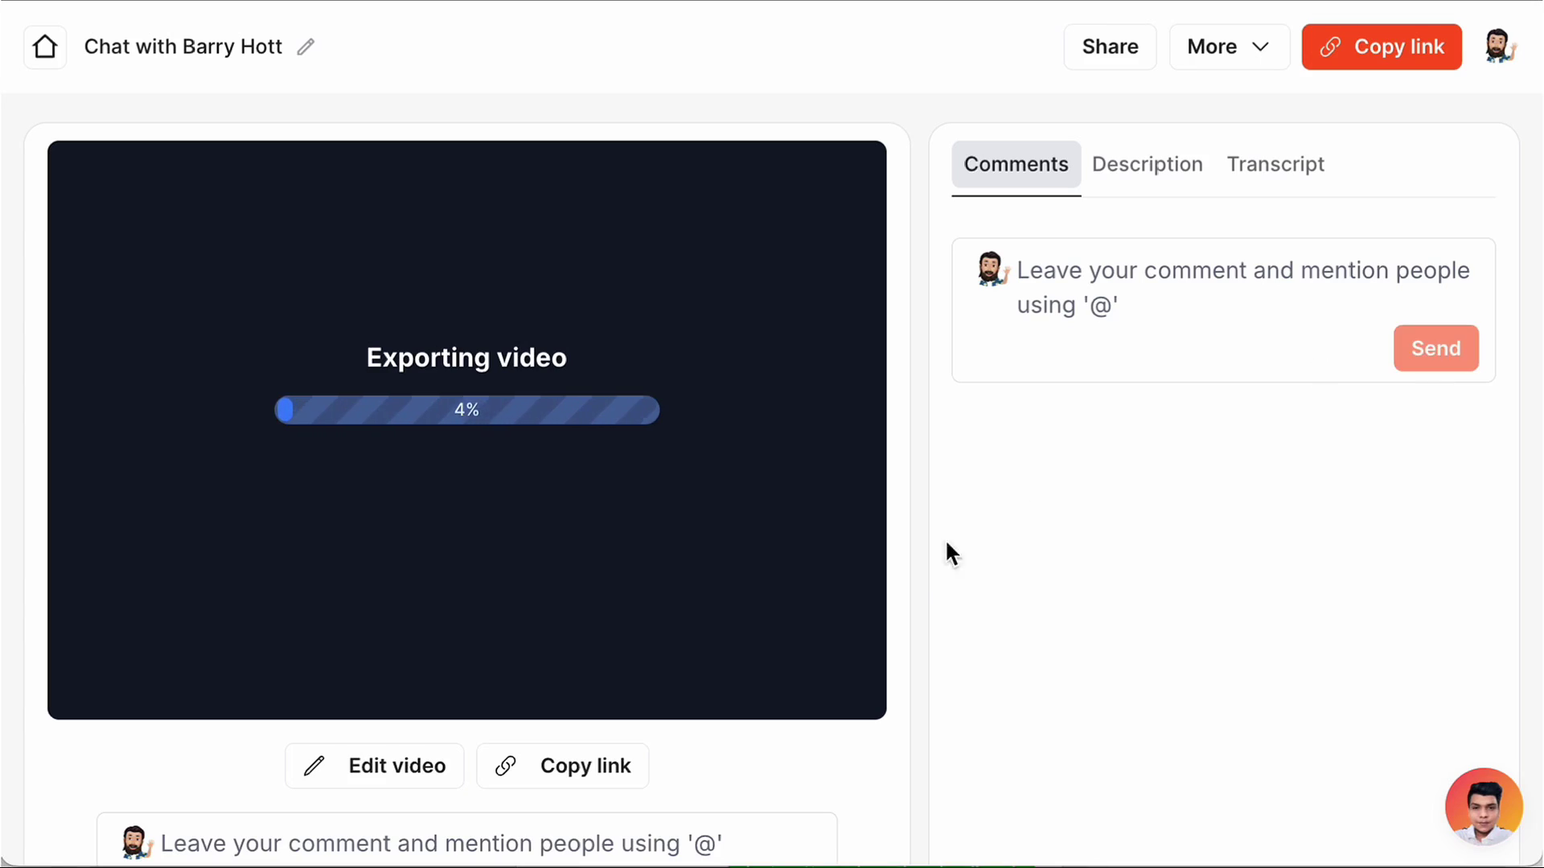
# Scroll the export page while the Chat with Barry Hott render progresses
pyautogui.scroll(-2, 921, 565)
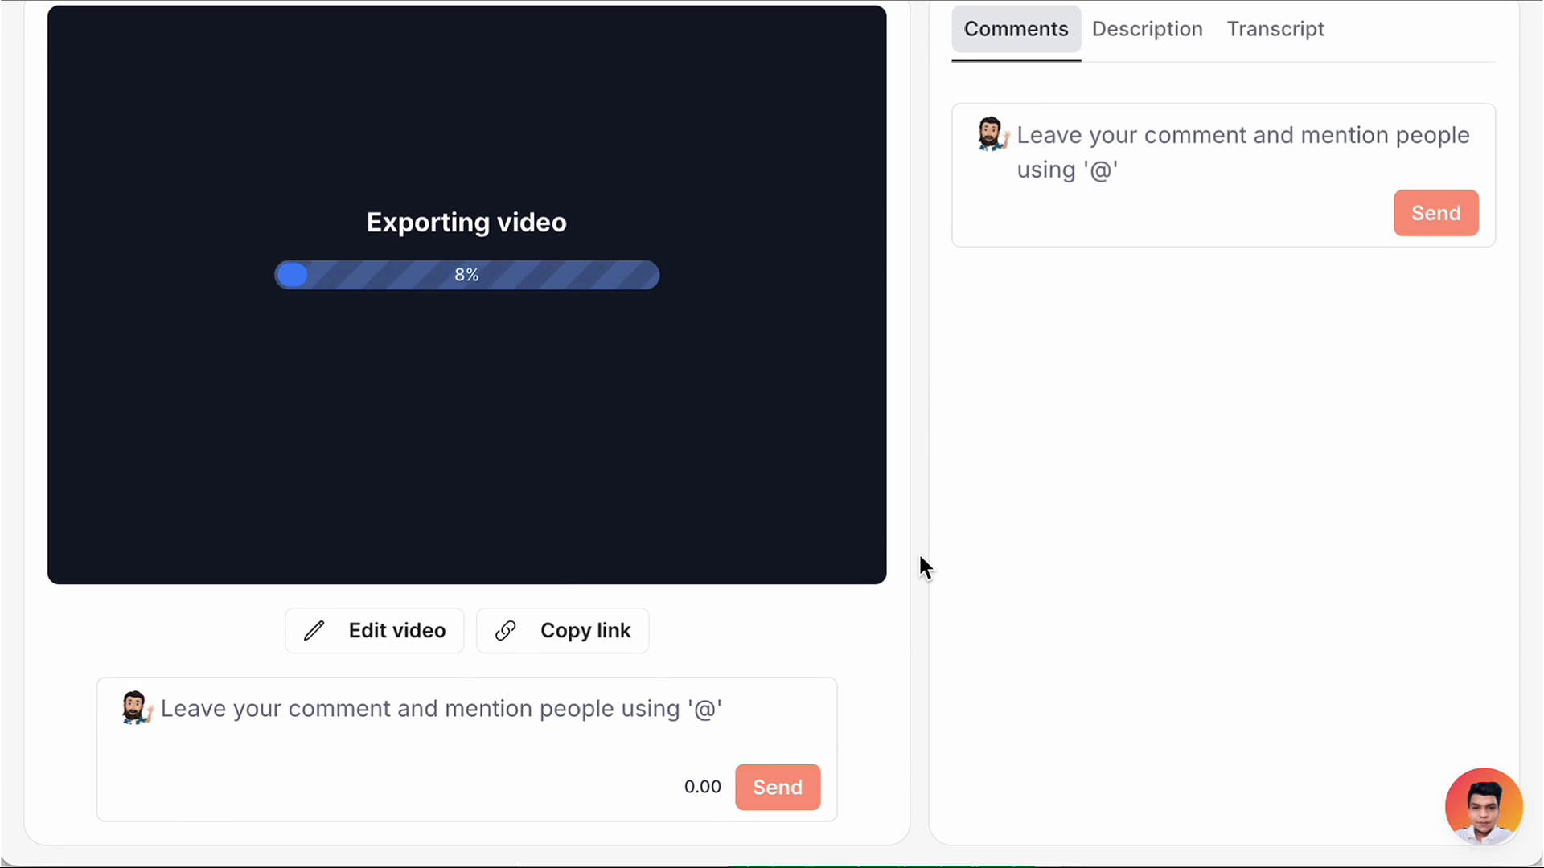
pyautogui.scroll(1, 920, 557)
pyautogui.scroll(1, 920, 565)
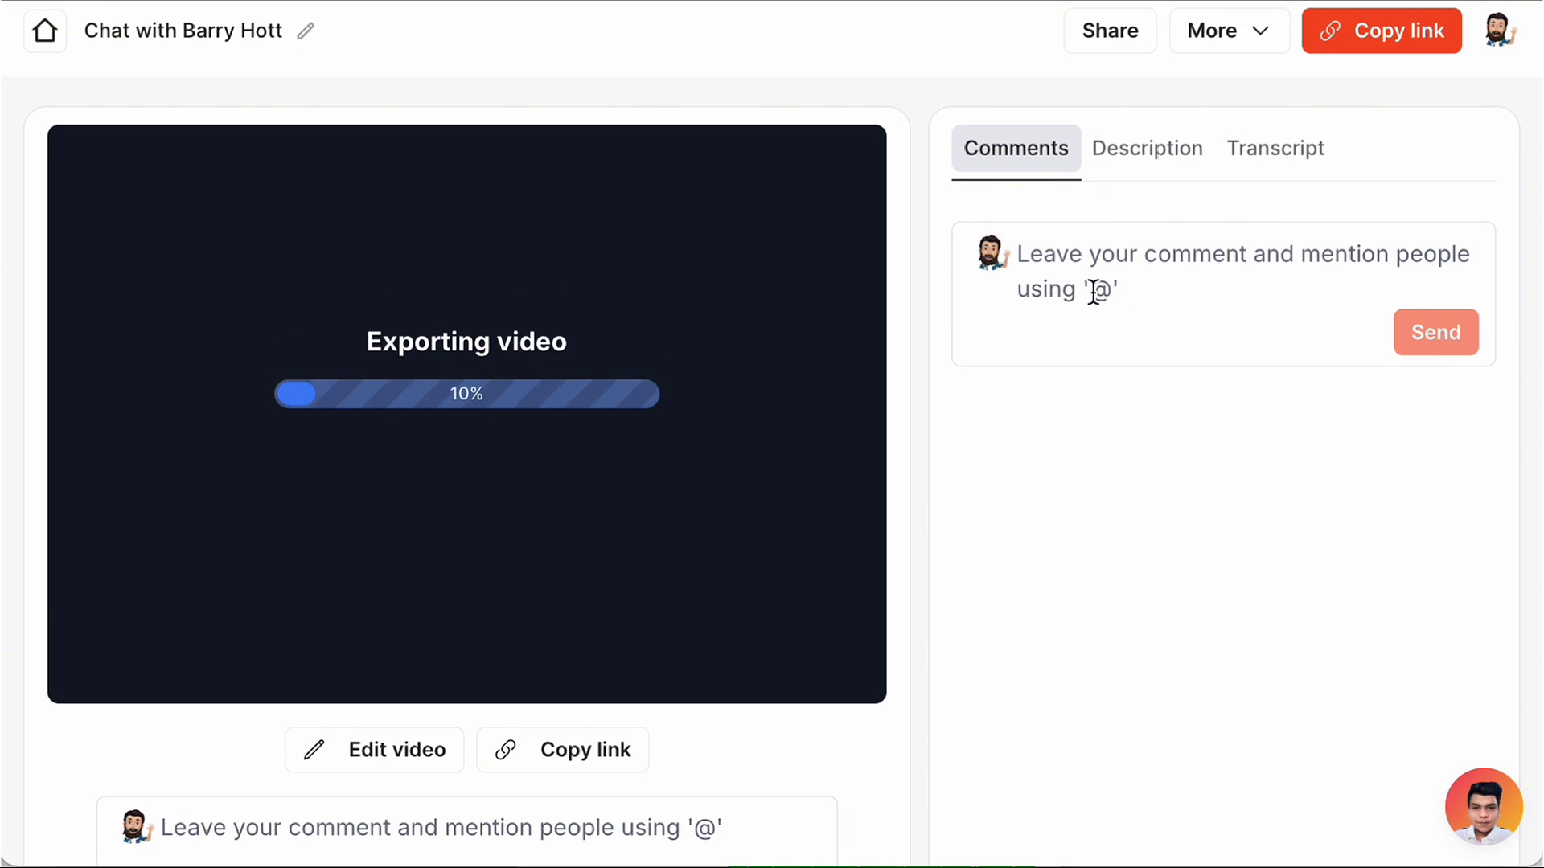